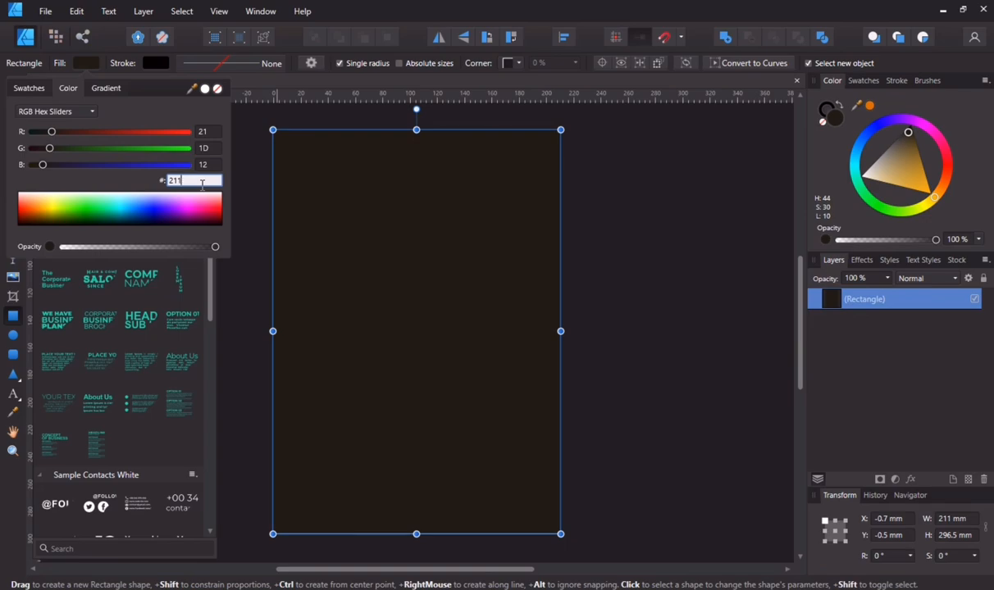
- Set the background rectangle's fill to hex colour 211F10 and deselect it
type("F10")
key("Return")
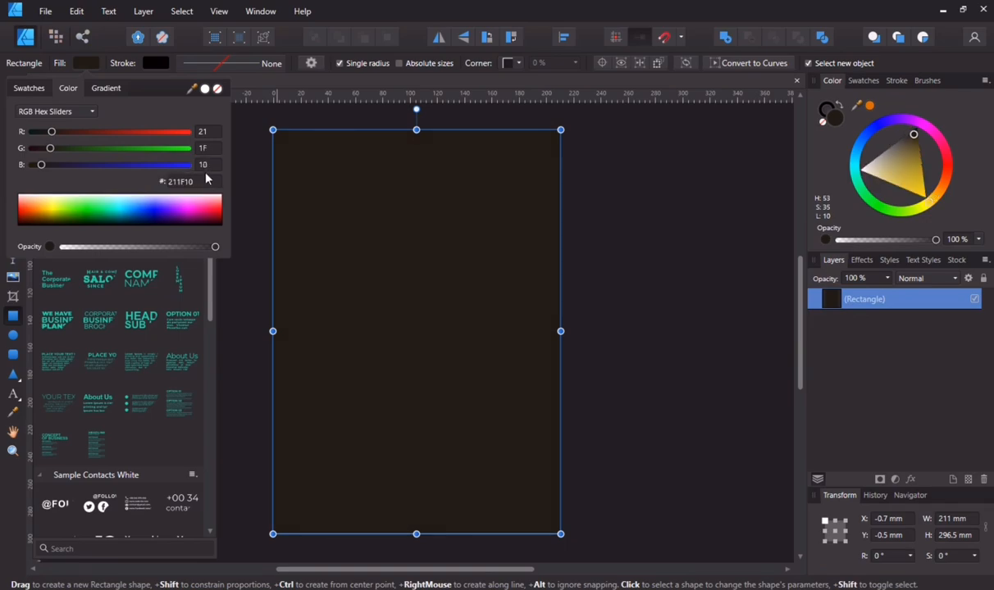
left_click(250, 280)
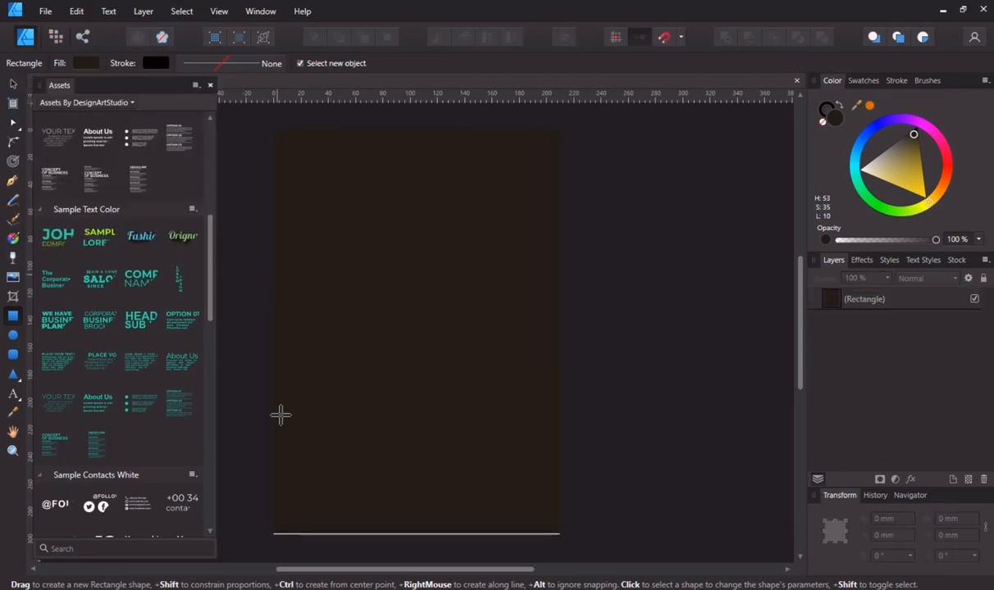
left_click(410, 432)
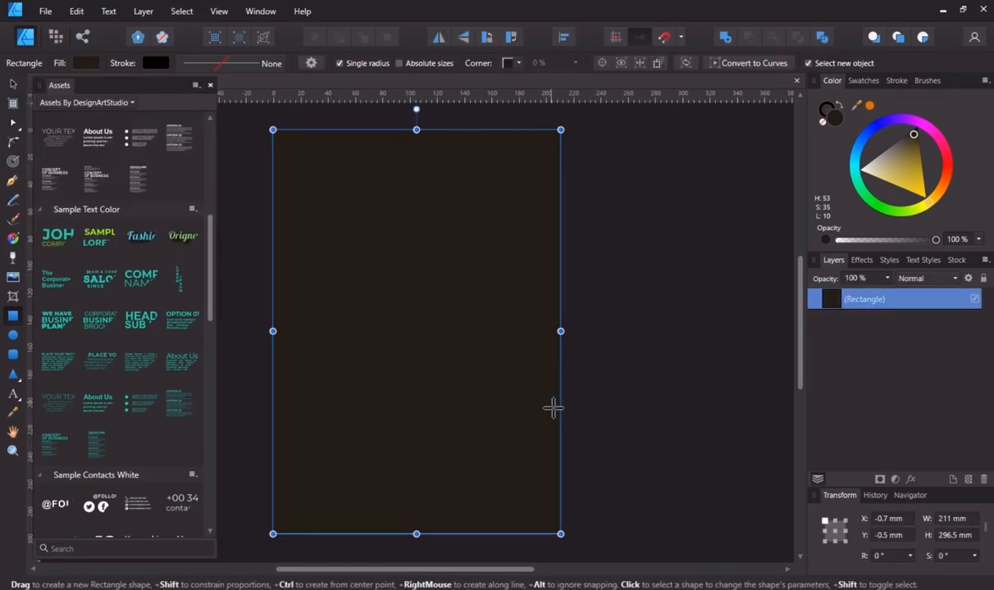
left_click(704, 419)
left_click(513, 437)
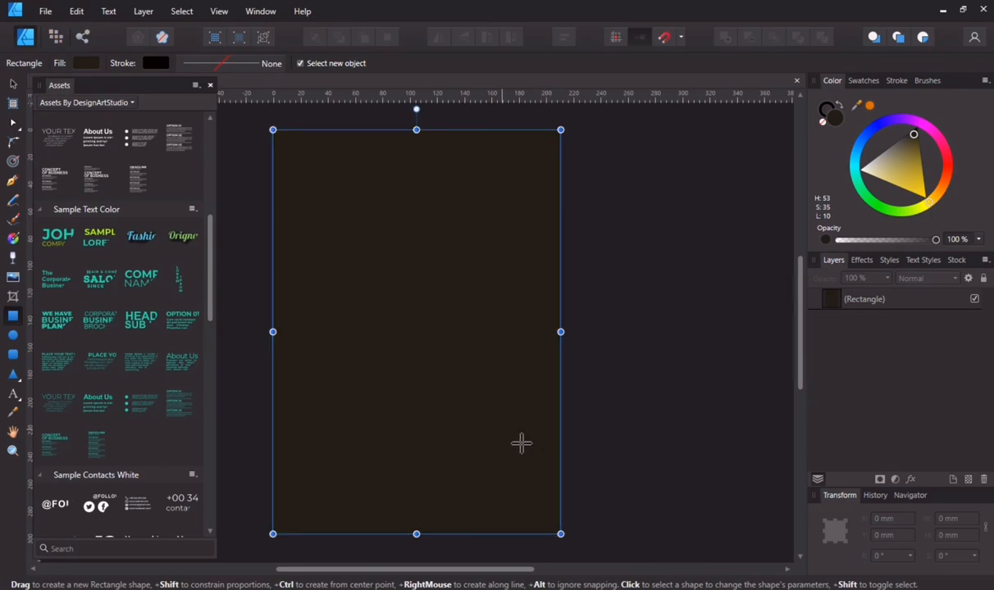
left_click(631, 449)
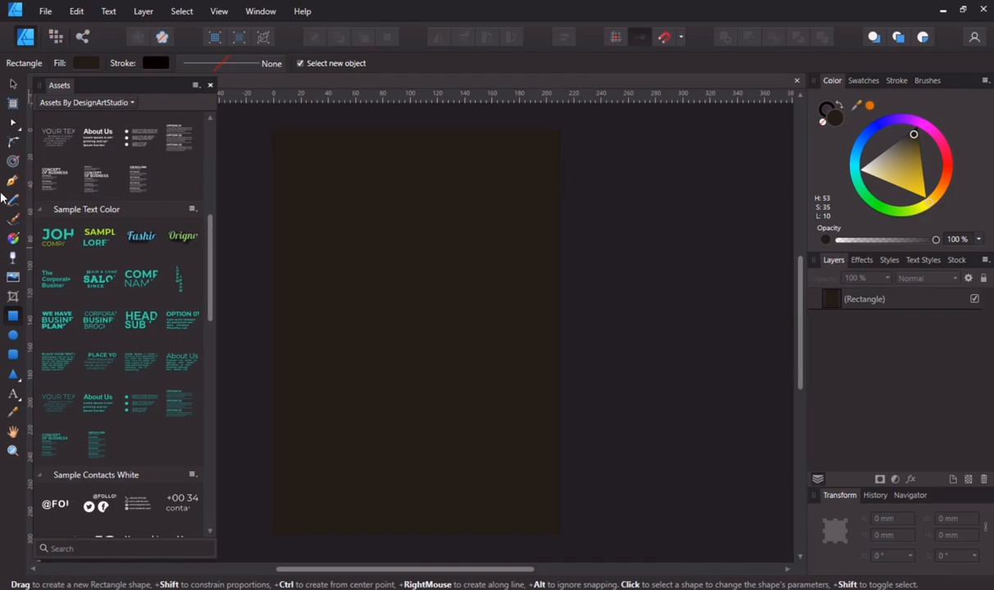
- Place an ornate rectangular border with flourished corners from the Frames and Borders assets onto the page
left_click(130, 102)
left_click(130, 102)
left_click(129, 102)
left_click(120, 149)
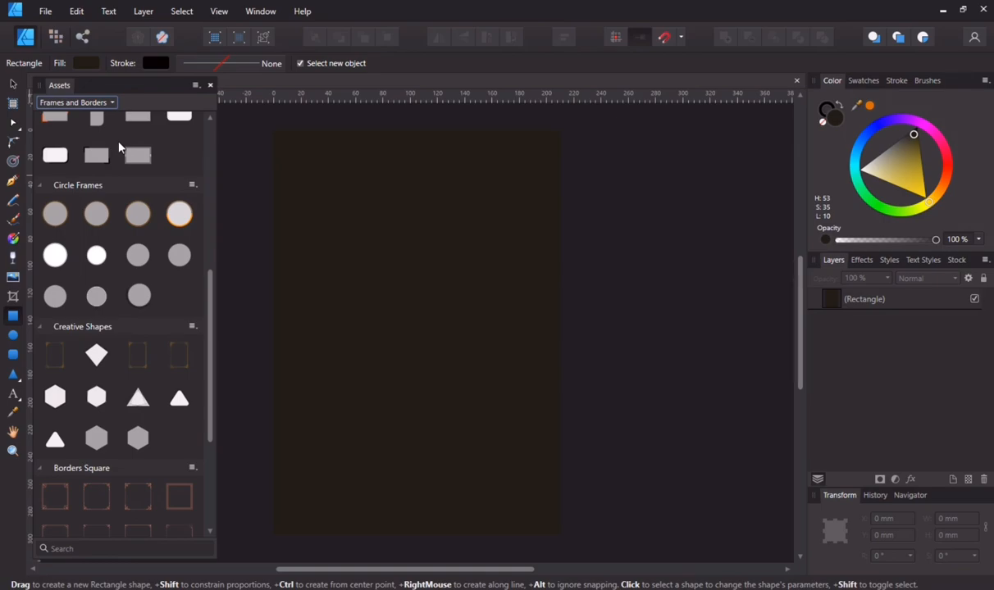
scroll(118, 147, "down", 5)
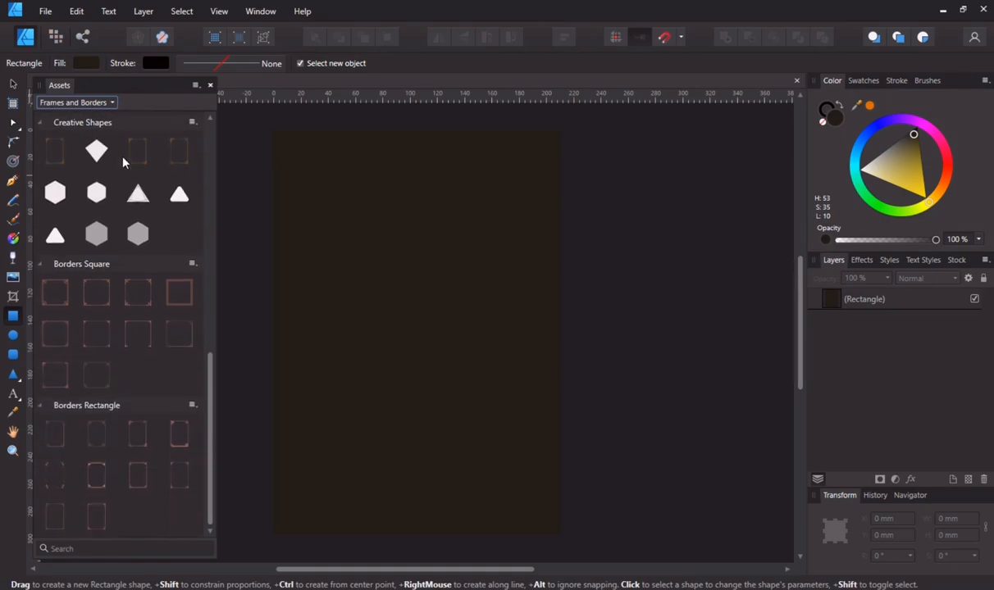
left_click_drag(48, 436, 58, 433)
left_click_drag(151, 443, 412, 345)
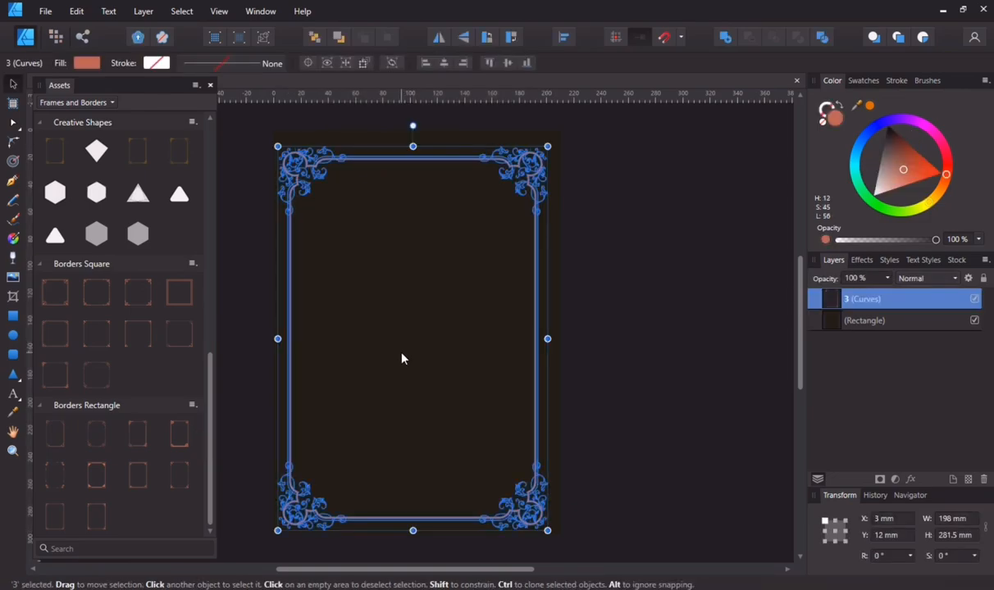
- Enlarge the ornate border around its centre to about 203.3 × 289.1 mm
key("ctrl")
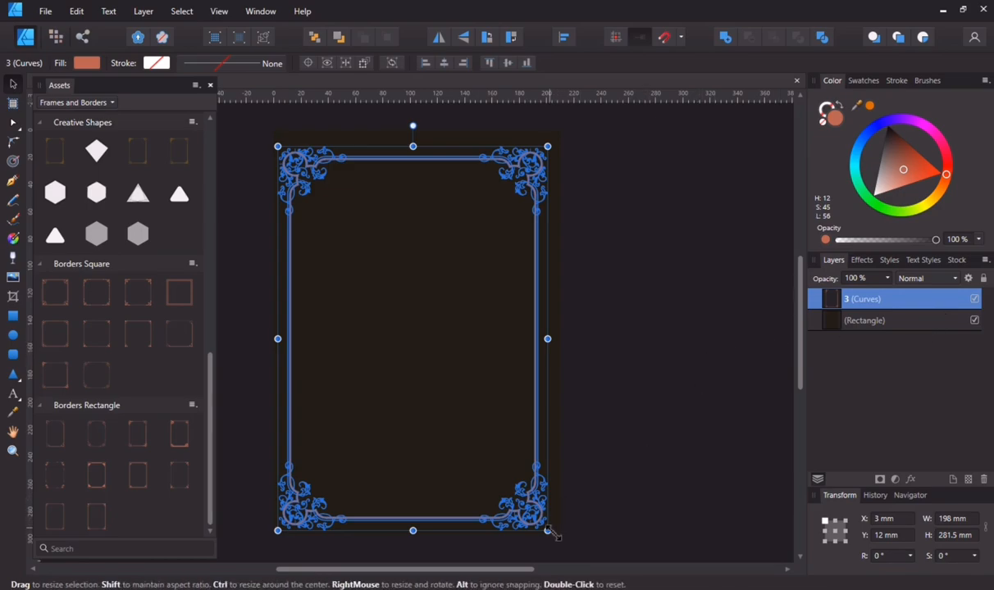
left_click_drag(554, 537, 562, 539)
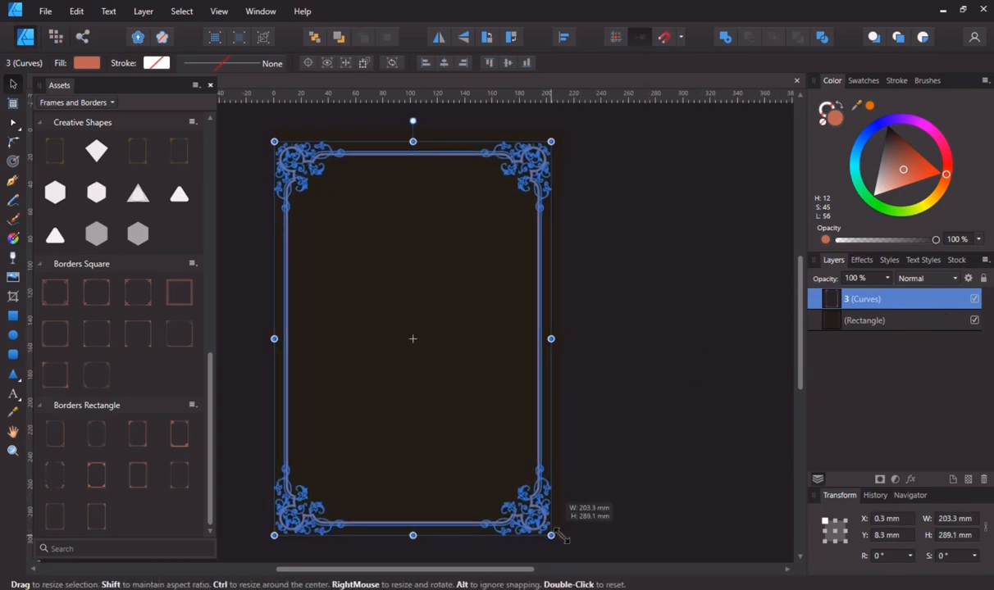
left_click(655, 412)
- Nudge the ornate border upward to a Y position of about 6.7 mm
left_click(433, 152)
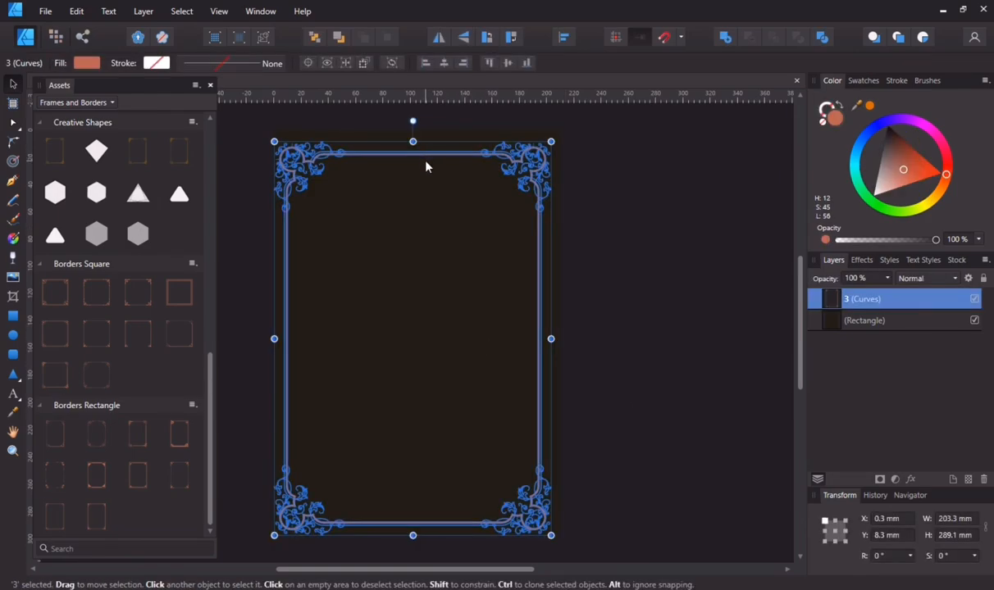
key("Up")
key("Up")
key("Up")
key("Up")
key("Up")
key("Up")
key("Up")
key("Up")
key("Up")
key("Up")
key("Up")
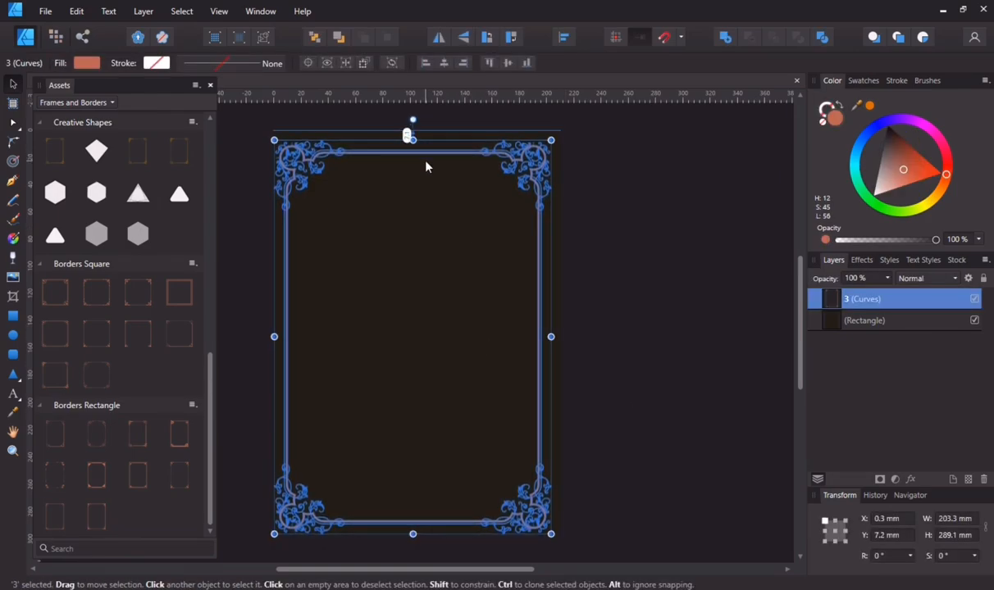
left_click(626, 257)
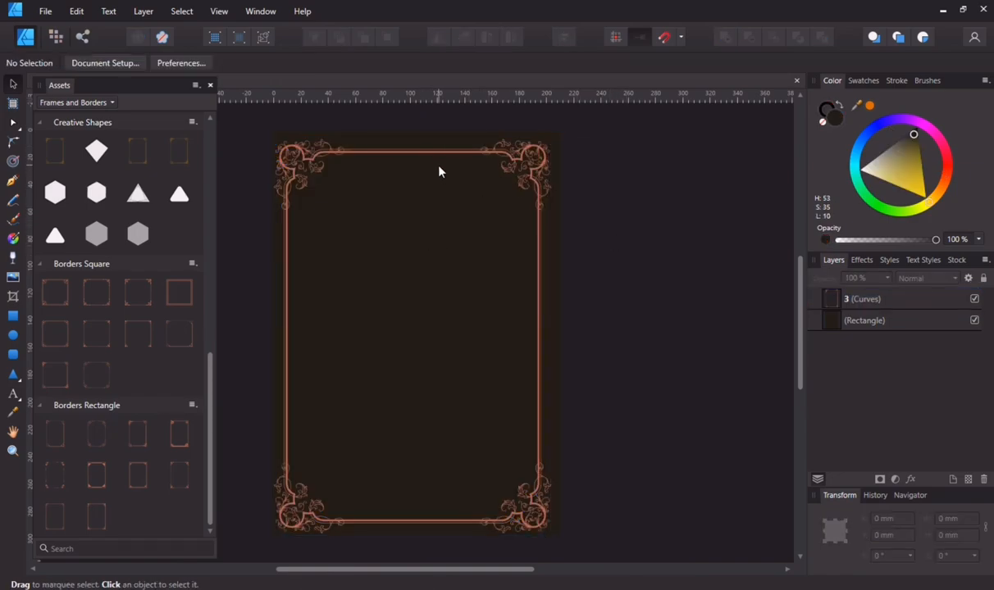
- Move the ornate border to about X 3.9 mm, Y 4.7 mm so it sits centred on the page
left_click(419, 197)
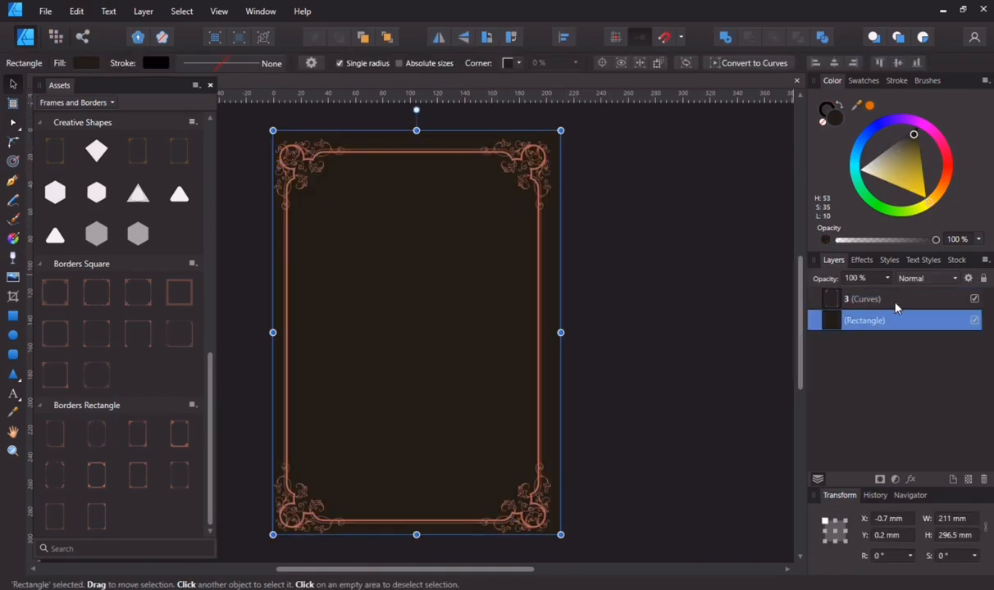
left_click(540, 246)
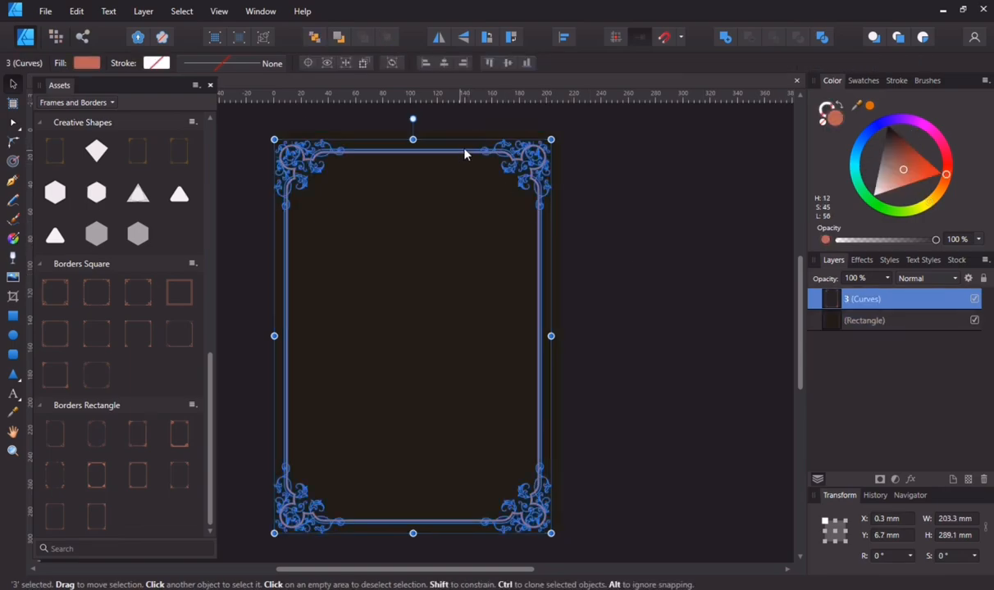
left_click_drag(460, 156, 465, 154)
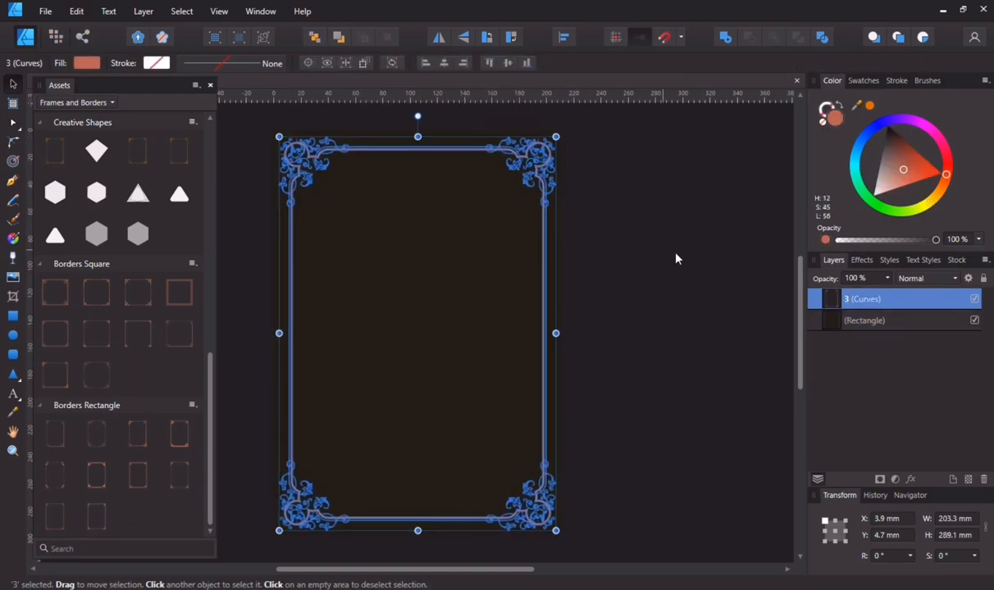
left_click(691, 284)
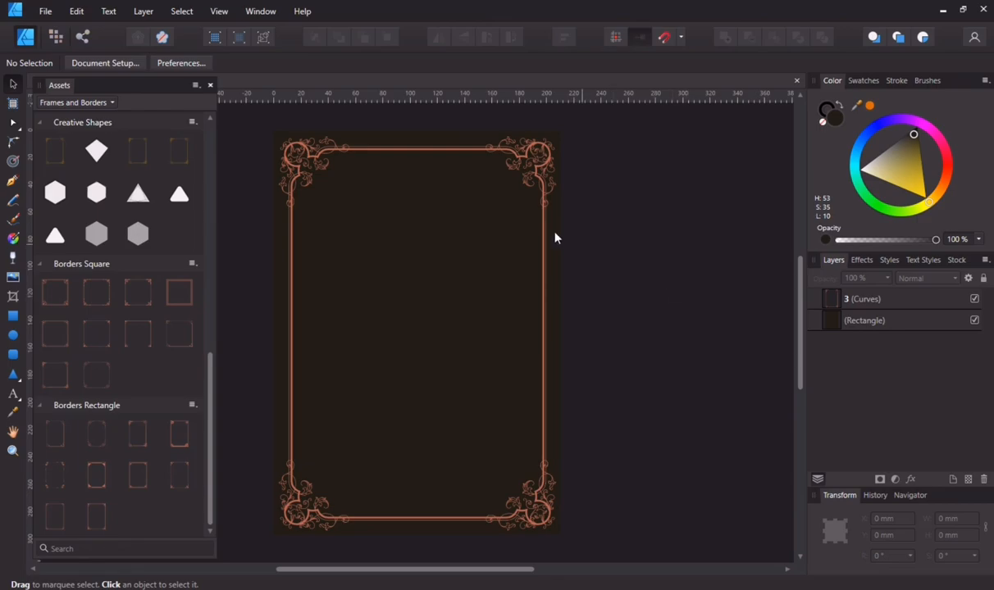
- Try to set the ornate border's fill to hex colour C4AA78
left_click(289, 151)
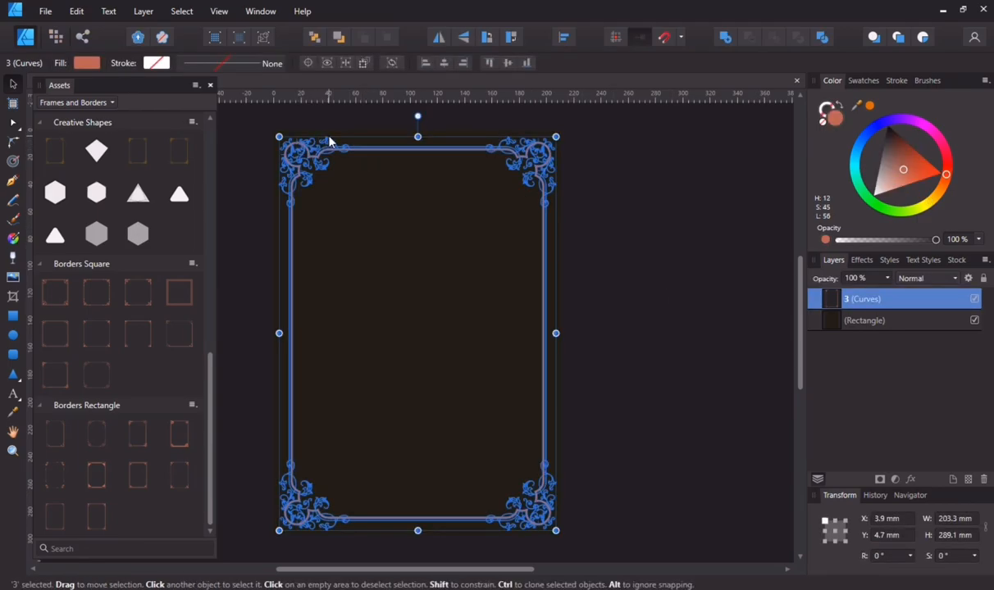
left_click(96, 64)
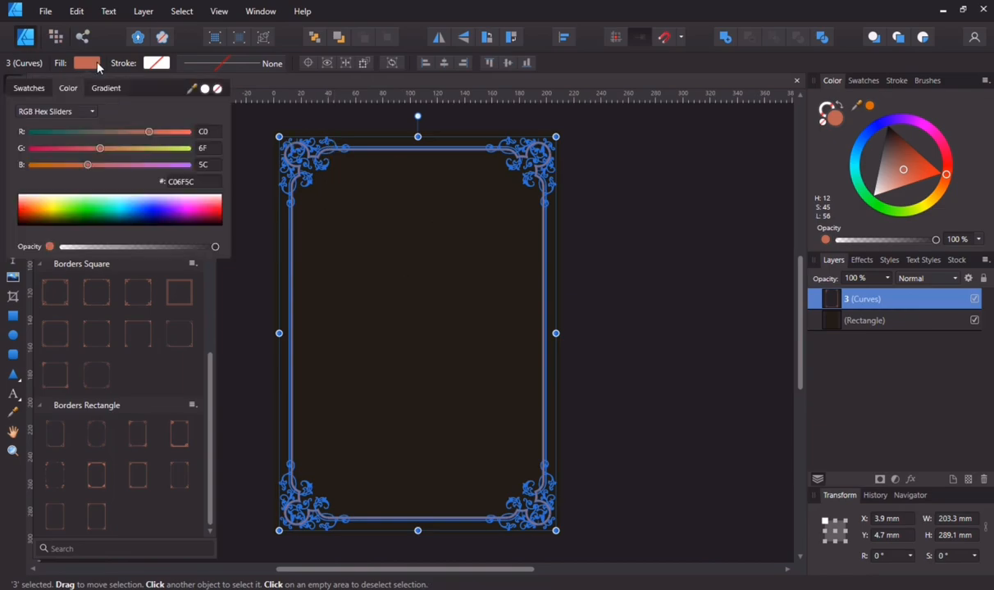
left_click(201, 184)
double_click(201, 184)
type("c4AA78")
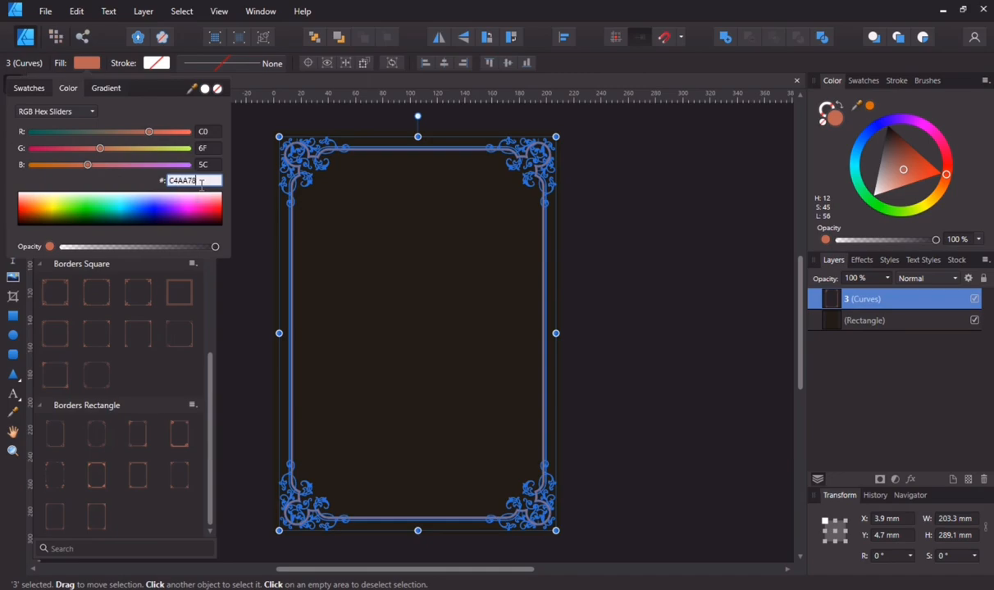
left_click(254, 263)
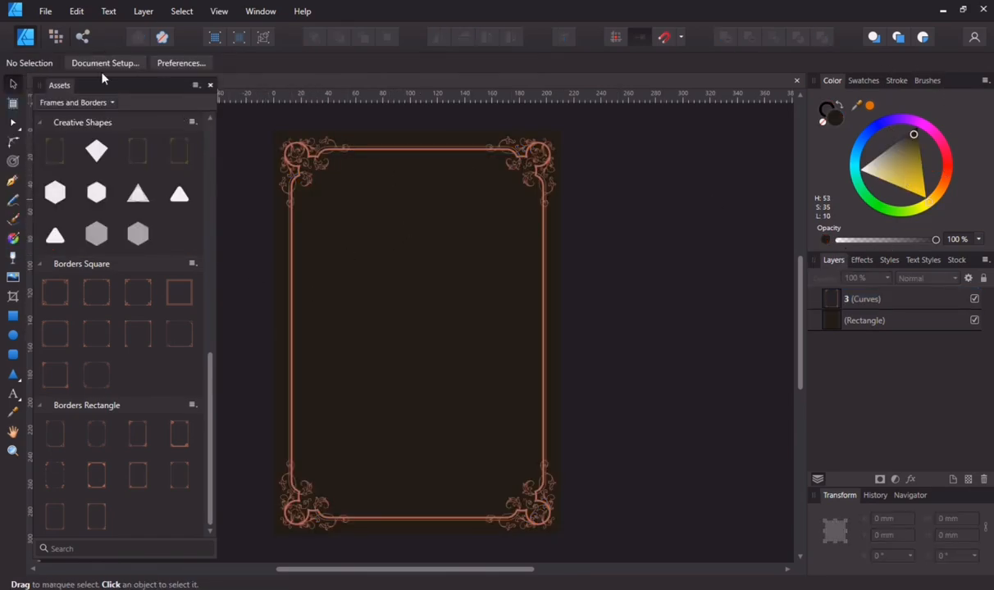
- Choose a light tan colour of hue 31, saturation 34 and lightness 68 with nothing selected
left_click(942, 186)
left_click(901, 166)
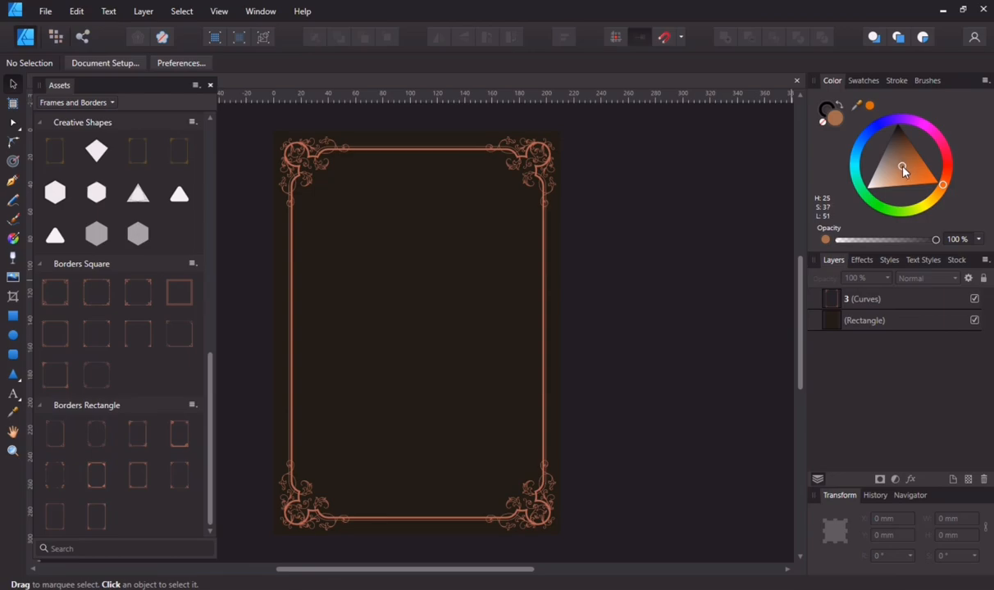
left_click(944, 188)
left_click_drag(944, 191, 942, 193)
mouse_move(901, 164)
left_mouse_down()
mouse_move(917, 171)
mouse_move(887, 172)
left_mouse_up()
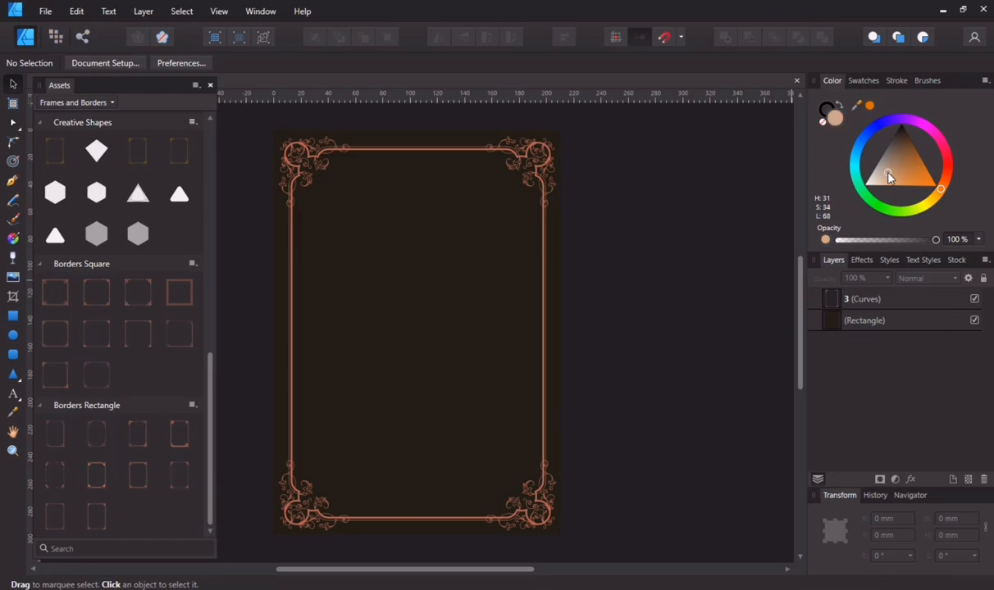
- Set the ornate border's fill to gold hex colour C4AA78 and deselect it
left_click(876, 300)
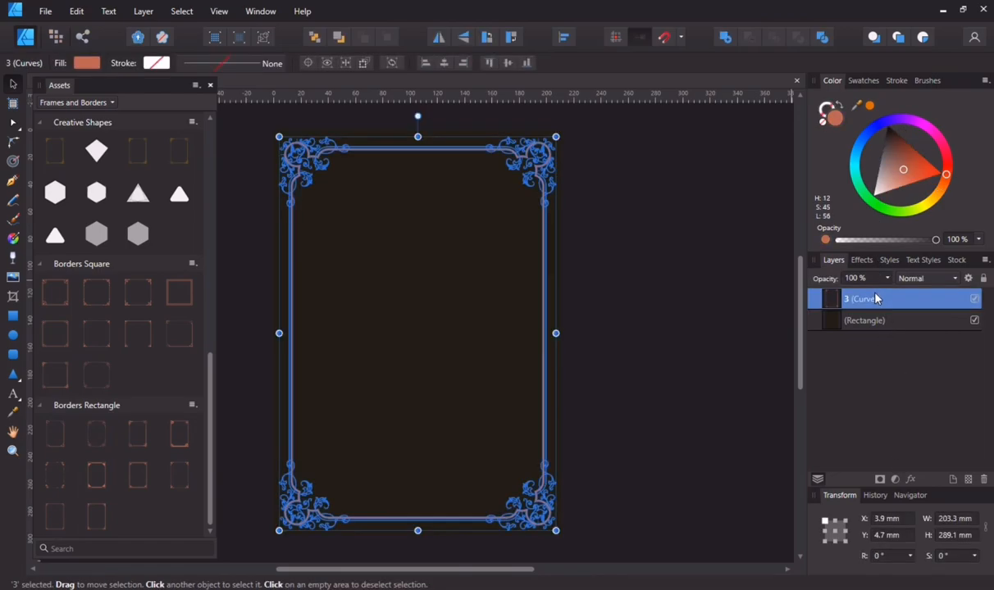
left_click(87, 62)
left_click(192, 180)
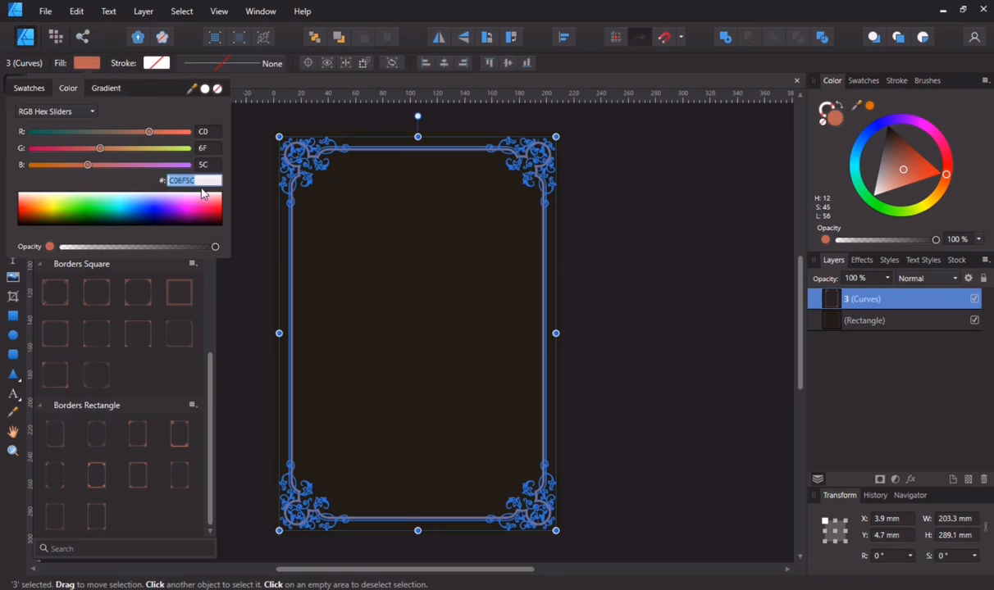
type("c")
key("Return")
left_click(238, 300)
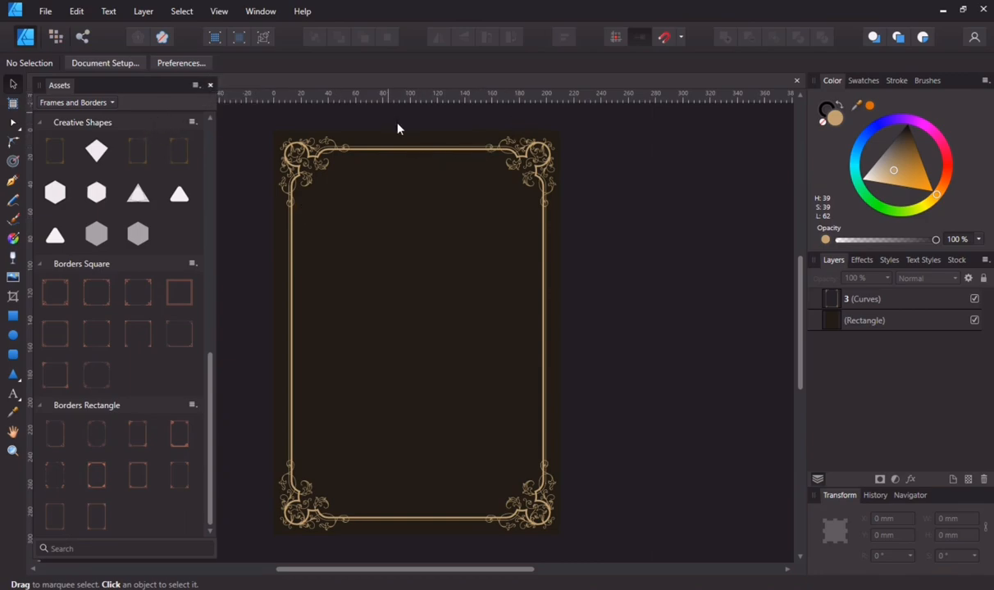
- Switch to File Explorer and bring image 35736364 from the designs folder inside dvb onto the page within the border
left_click(388, 584)
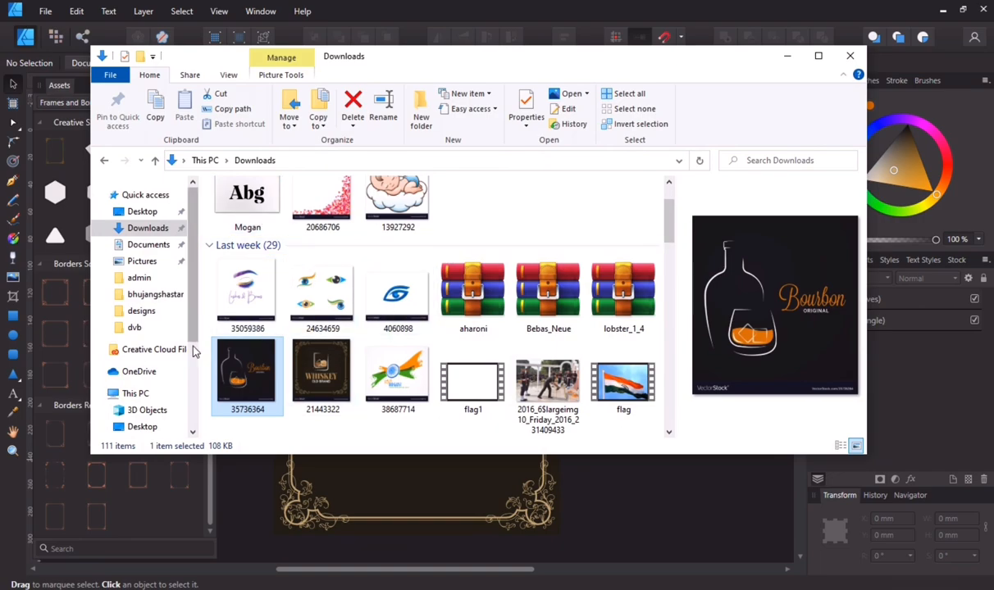
left_click(139, 327)
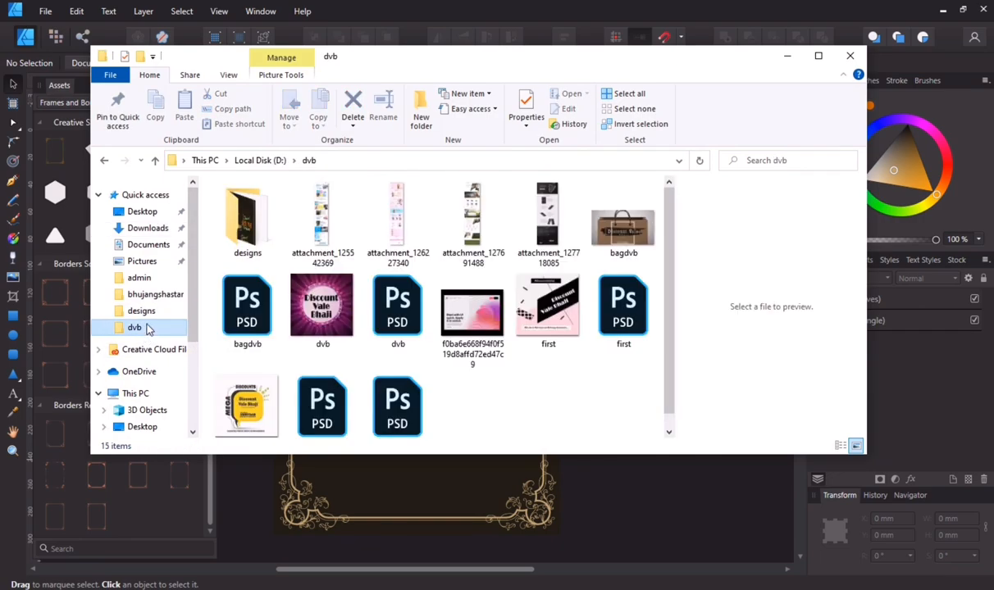
double_click(242, 238)
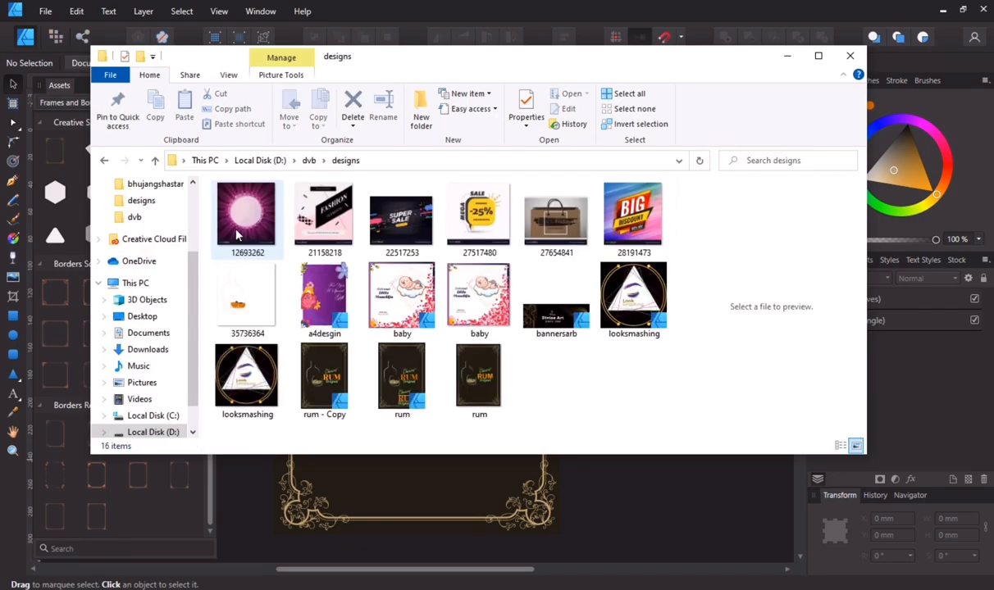
left_click(245, 301)
left_click_drag(568, 488, 707, 506)
left_click(665, 493)
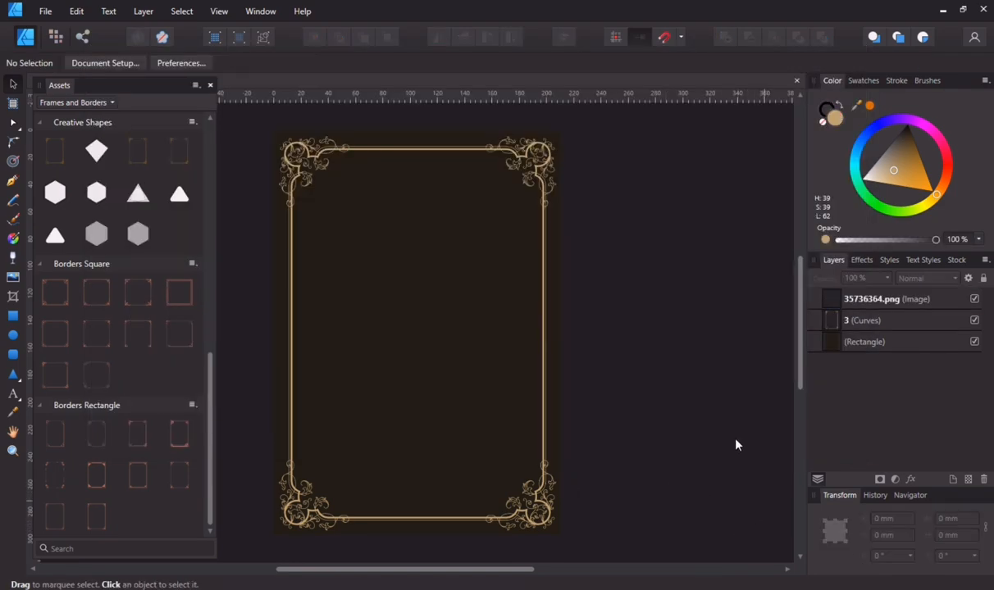
left_click(857, 299)
left_click_drag(738, 537, 394, 307)
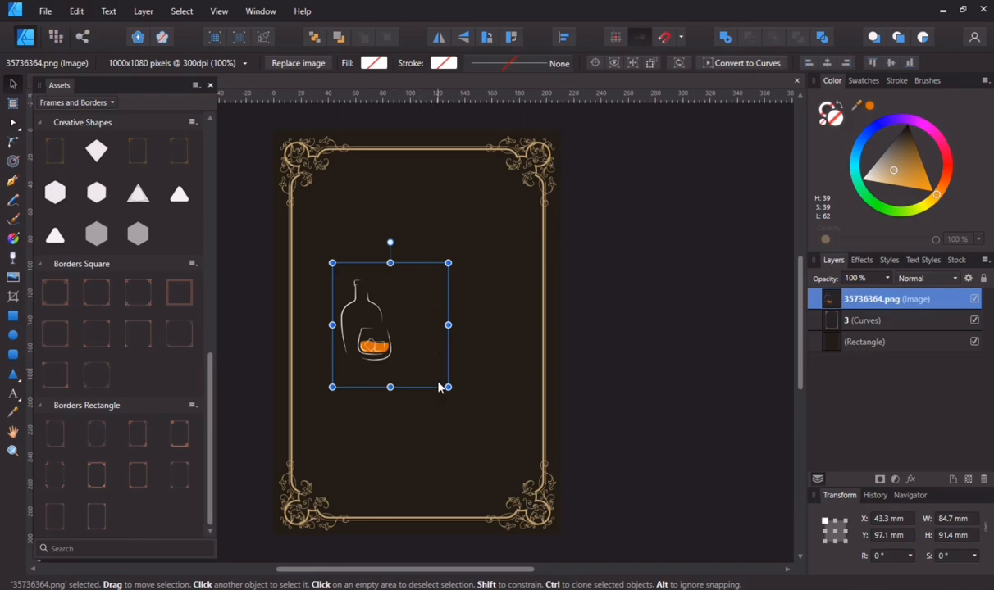
- Enlarge the bottle and glass image to about 136.2 × 140.9 mm in the left part of the page
left_click_drag(447, 387, 477, 421)
left_click_drag(387, 232, 395, 230)
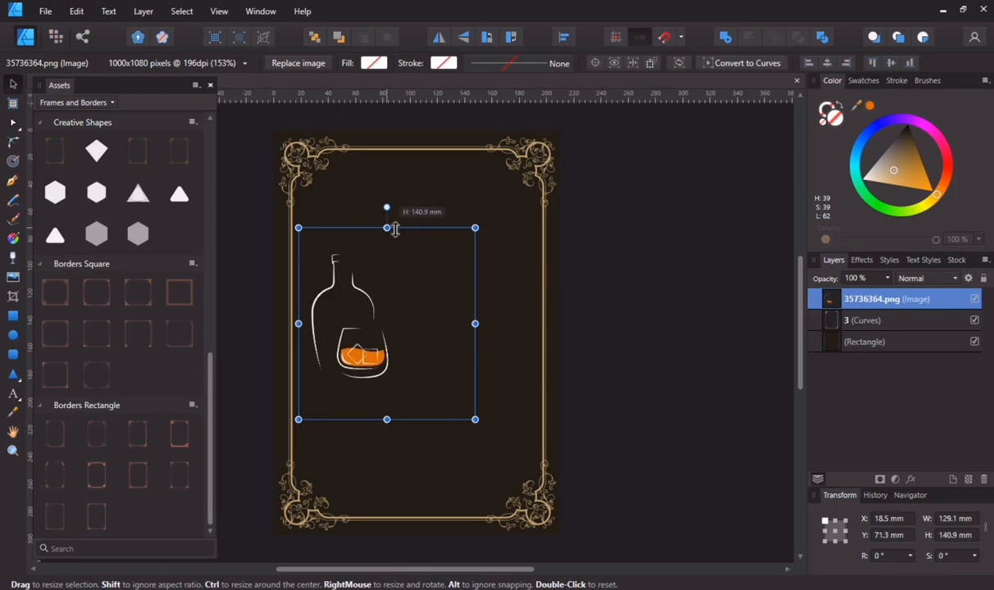
left_click_drag(476, 324, 484, 327)
left_click(615, 261)
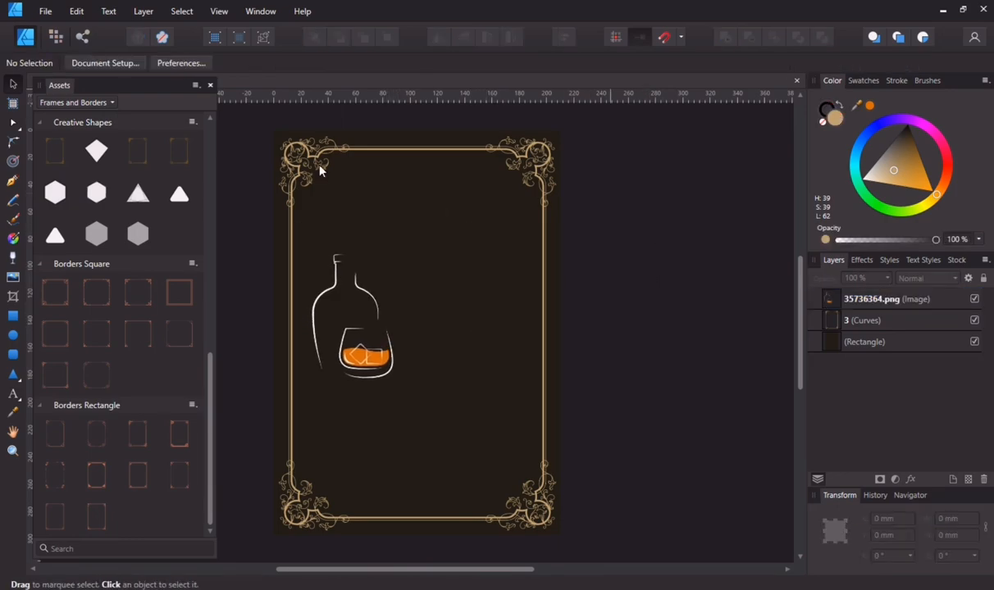
left_click(348, 344)
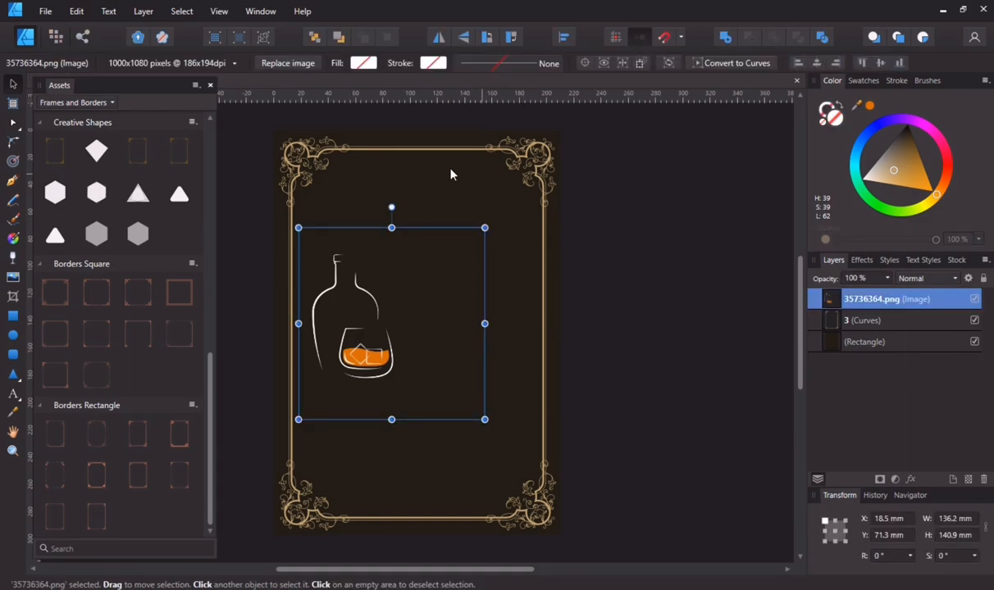
left_click(529, 316)
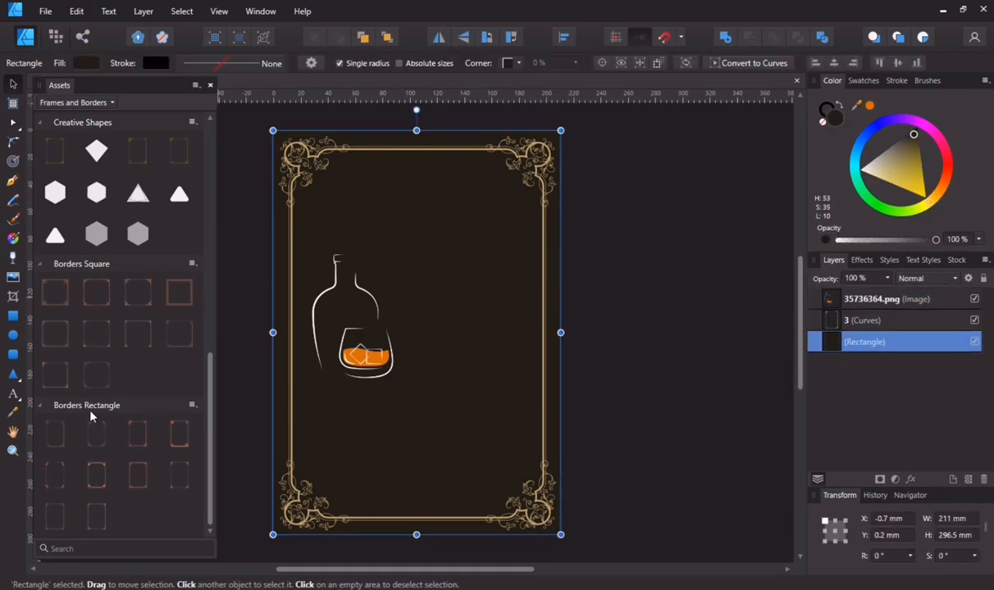
- Place the Summer Fashion SALE text asset from Sample Text Set 2 of Assets By DesignArtStudio beside the bottle and glass
scroll(93, 419, "up", 3)
left_click(77, 102)
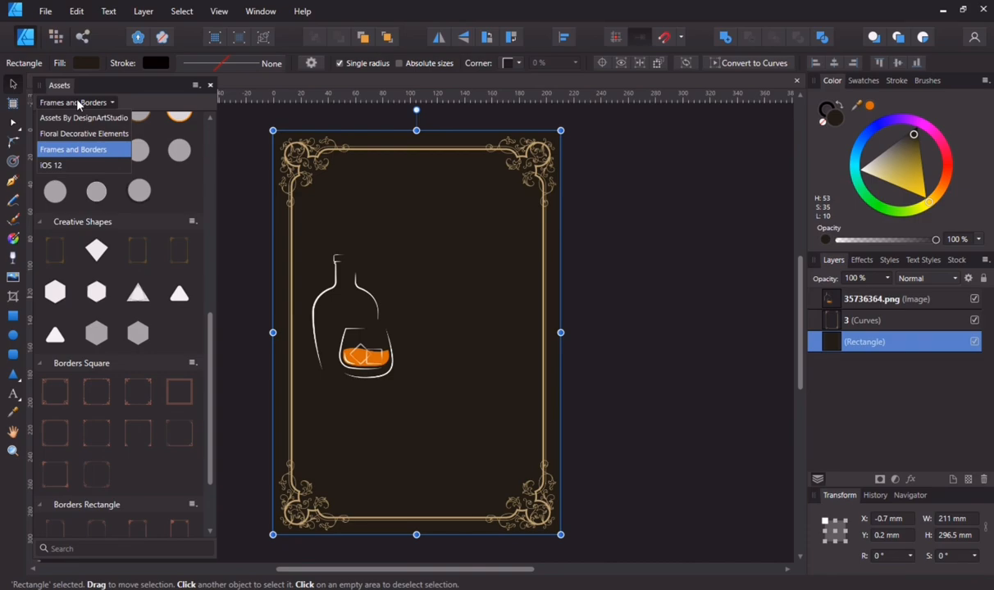
left_click(86, 118)
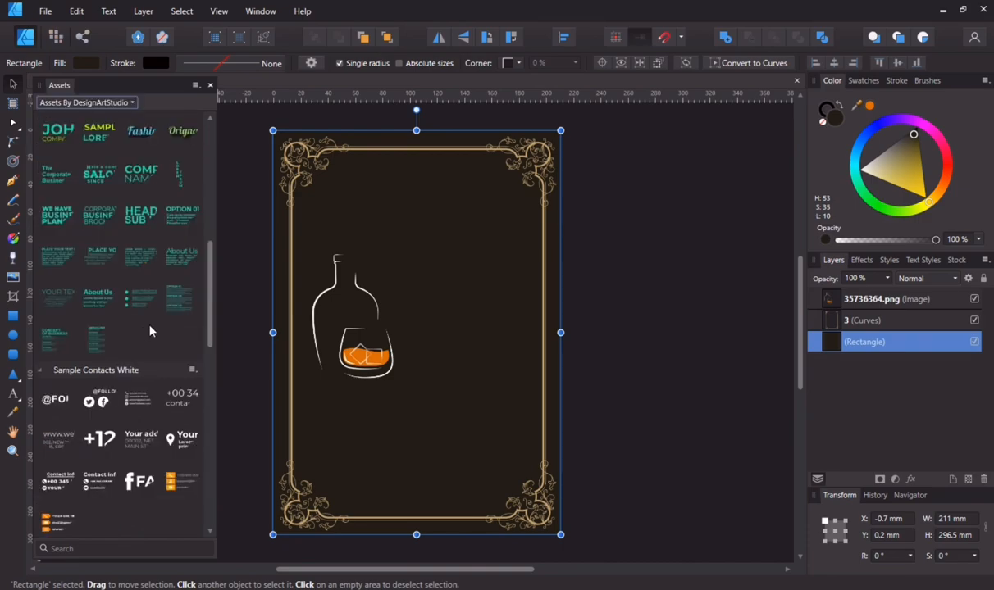
scroll(153, 353, "up", 3)
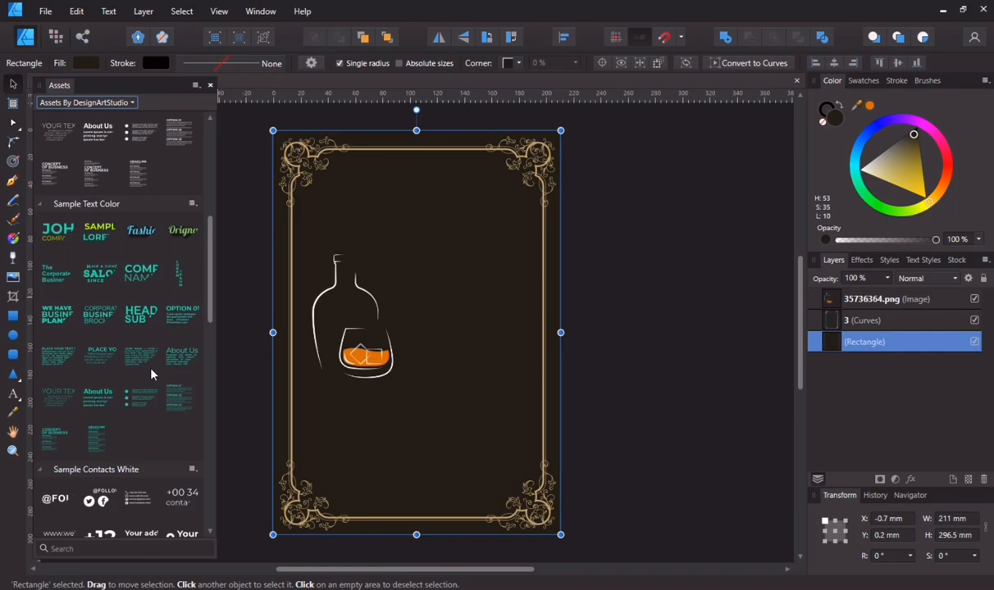
scroll(150, 374, "down", 3)
scroll(151, 375, "down", 10)
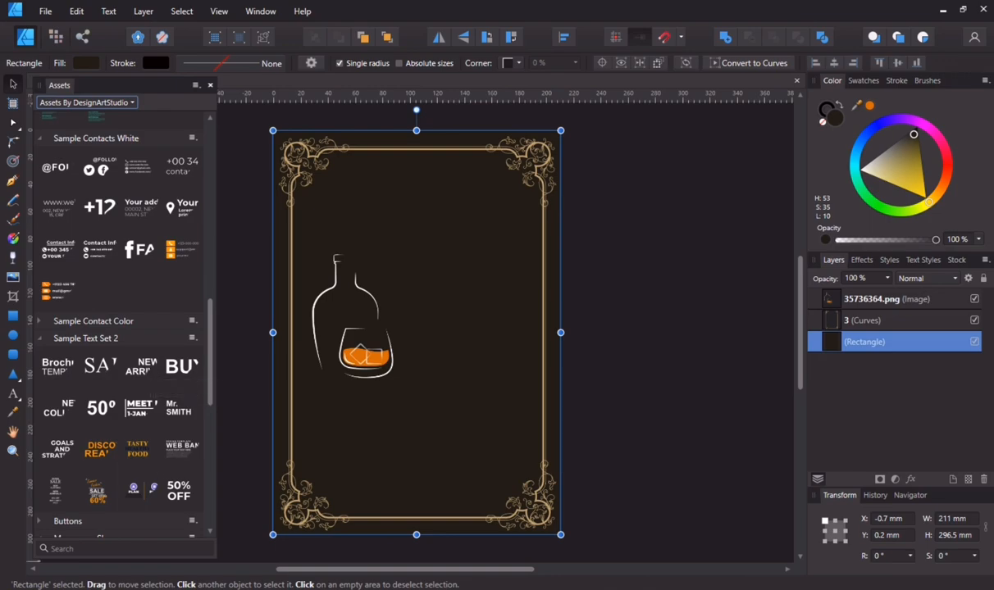
left_click_drag(97, 488, 454, 328)
- Bring the sale text group to the top of the layer order, above the bottle image, and select it
left_click(465, 383)
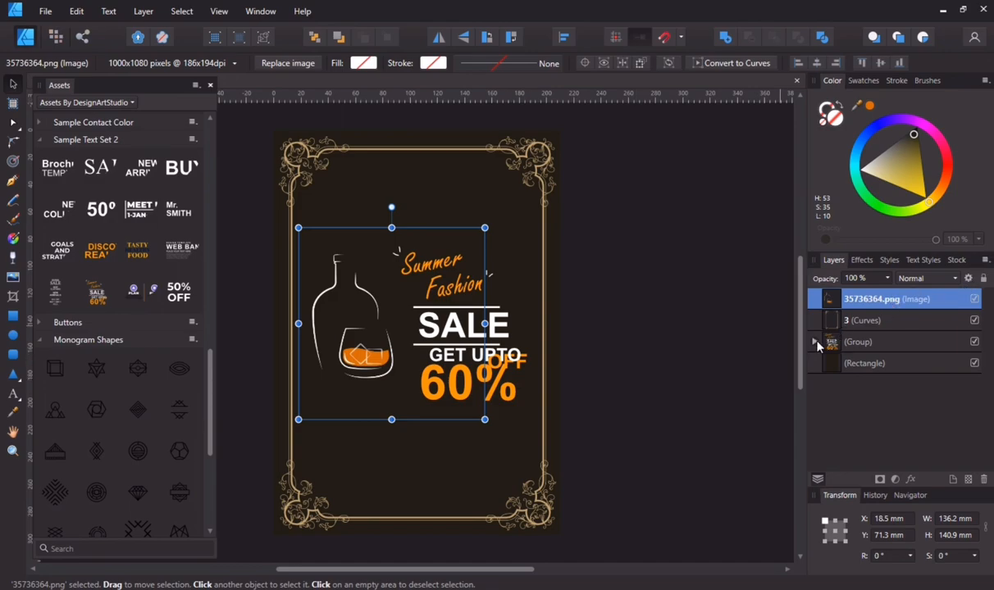
left_click_drag(871, 351, 881, 294)
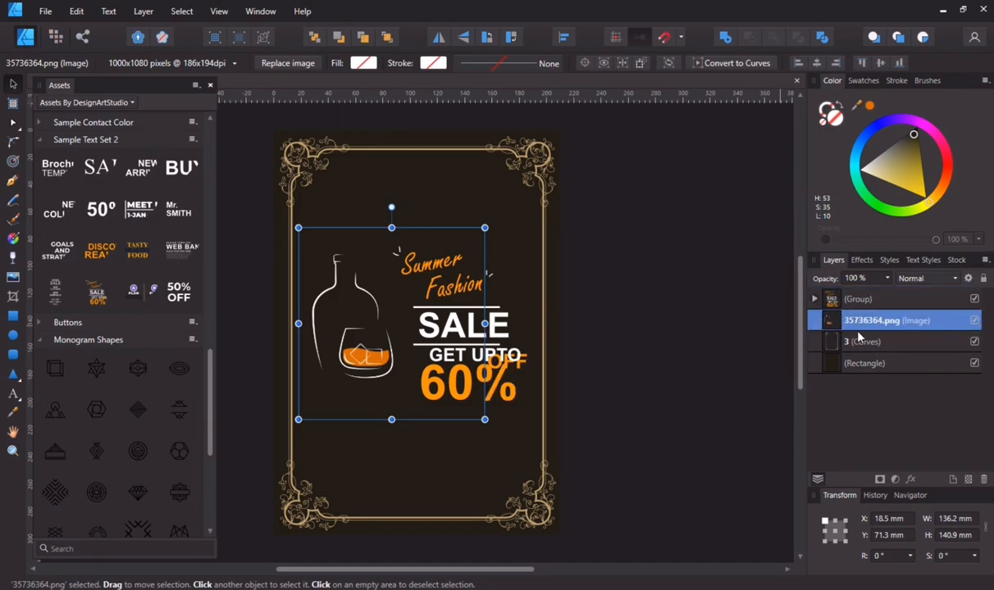
left_click(507, 371)
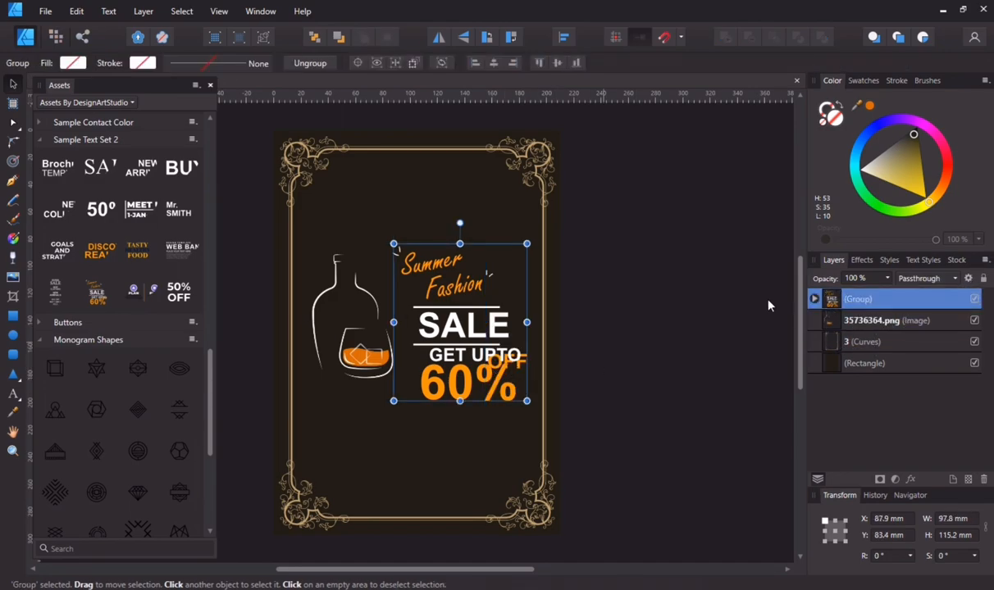
- Delete the 60%, OFF, GET UPTO and Fashion texts from inside the nested sale text group
left_click(815, 300)
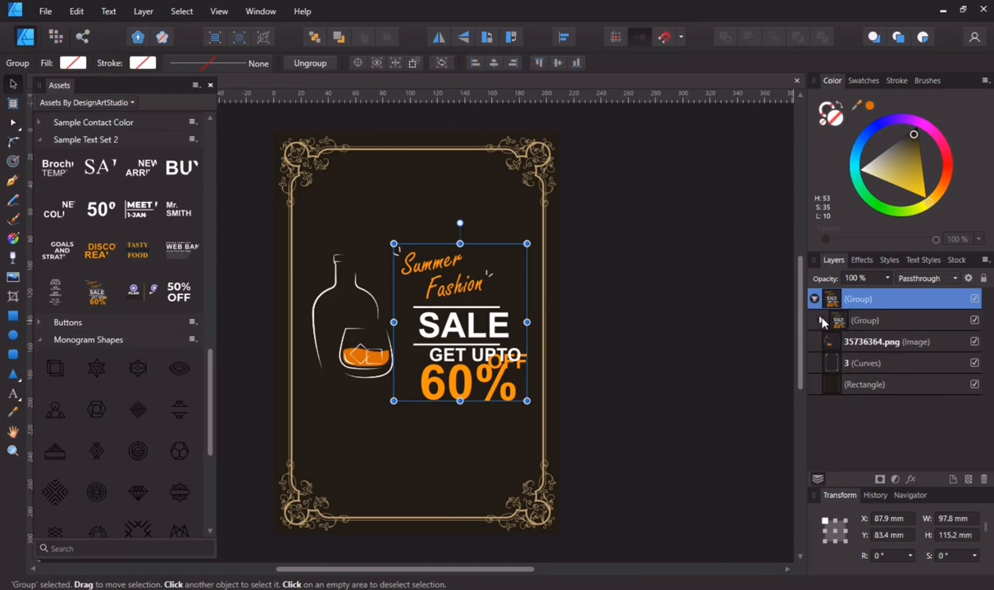
left_click(820, 320)
scroll(899, 363, "up", 1)
left_click(830, 343)
scroll(914, 394, "down", 3)
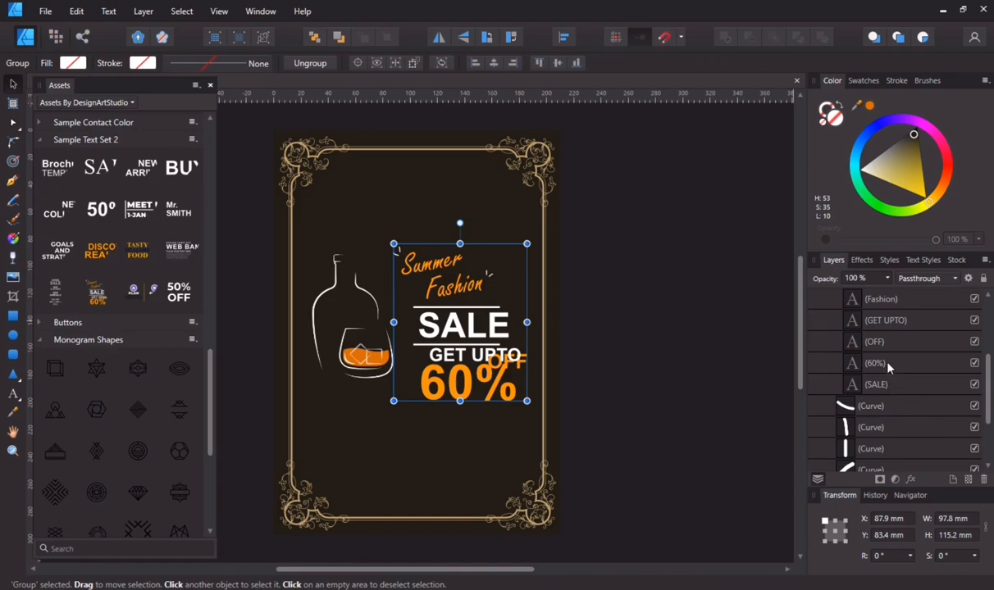
left_click(886, 365)
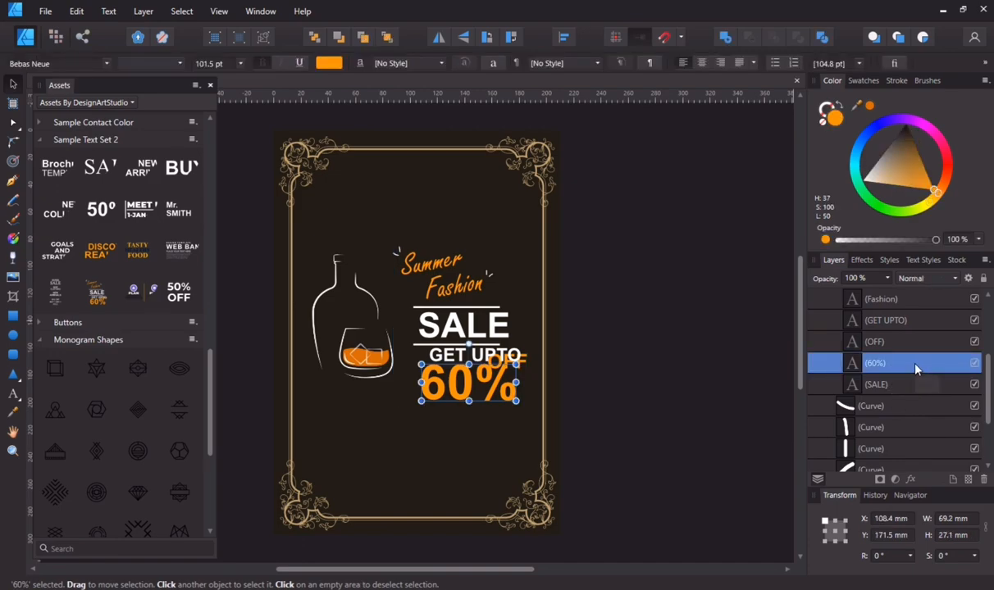
key("Delete")
left_click(893, 343)
key("Delete")
left_click(896, 320)
key("Delete")
scroll(898, 324, "up", 2)
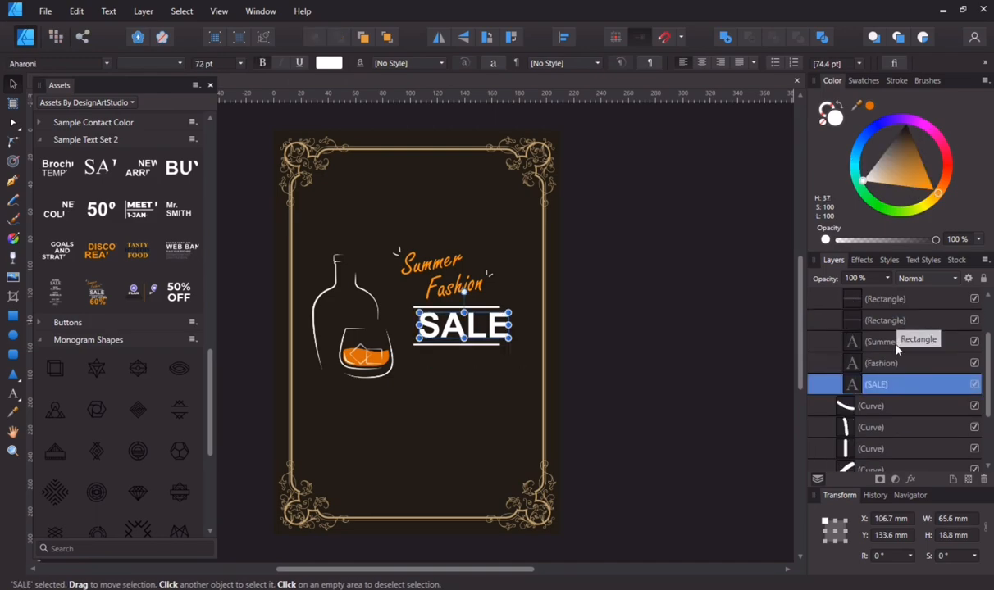
left_click(900, 365)
key("Delete")
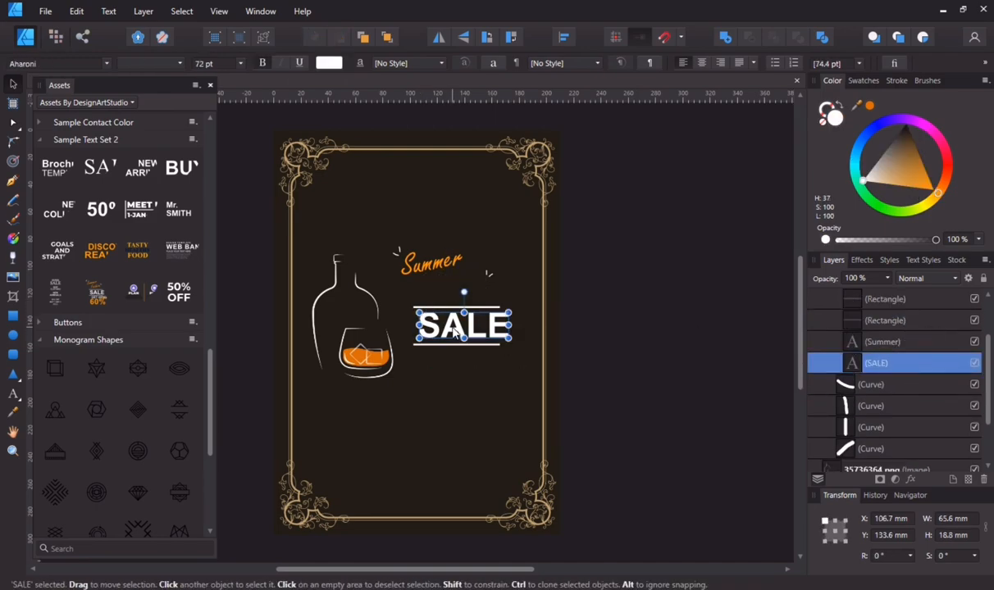
- Replace the SALE wording with RUM
key("t")
double_click(487, 329)
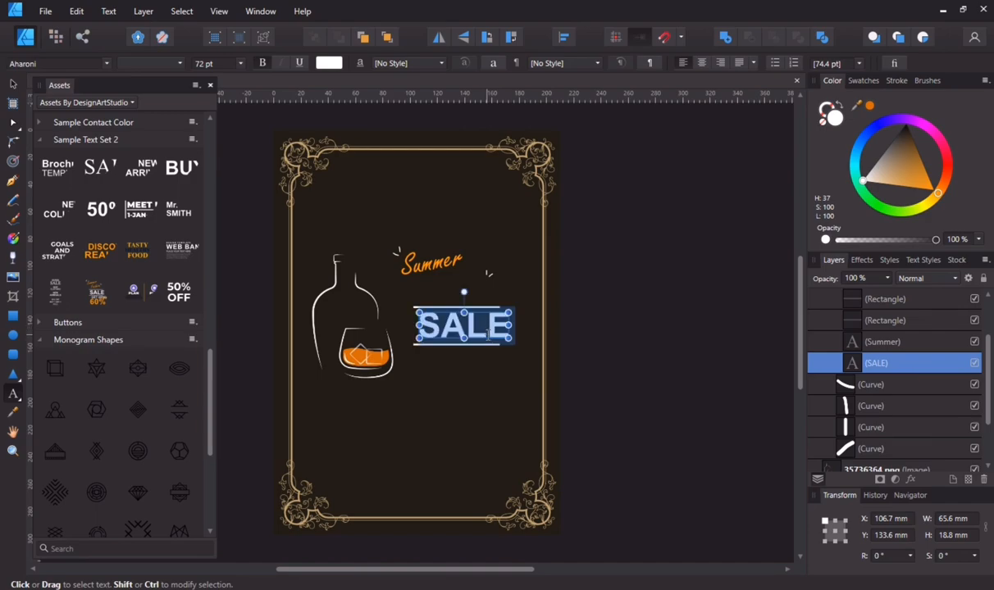
type("R")
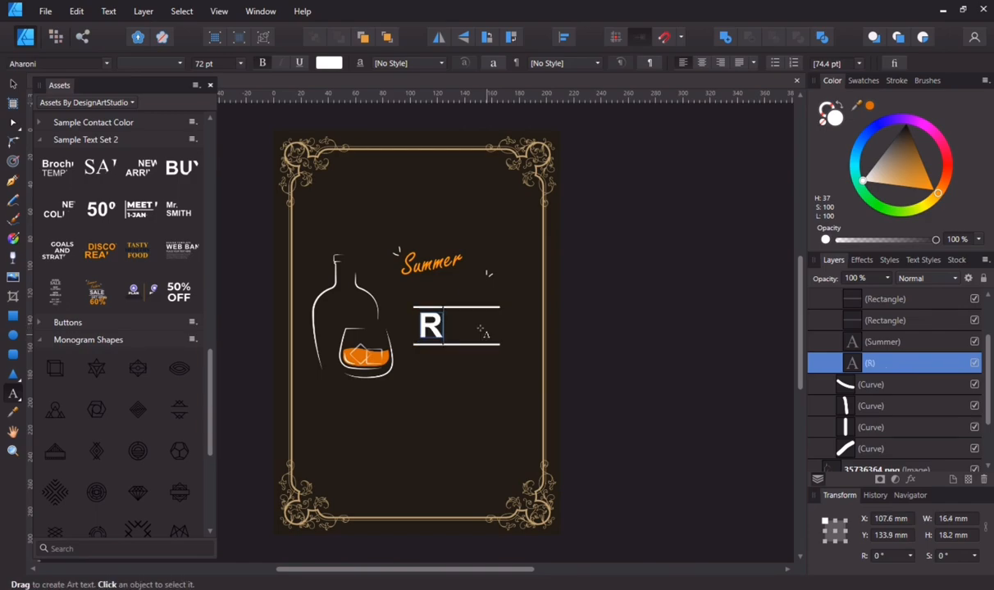
type("UM")
key("Escape")
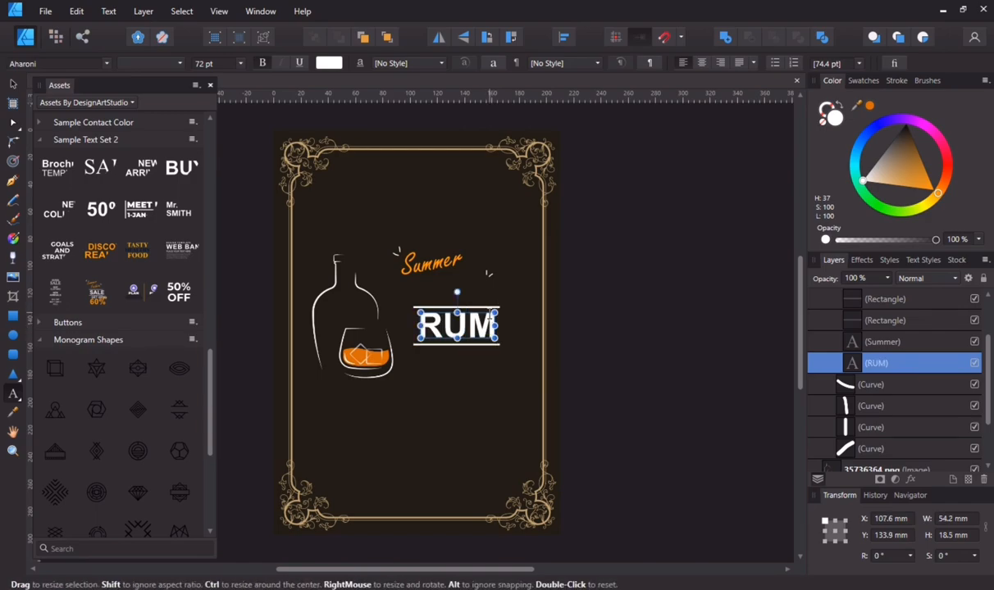
- Set the RUM text in the Mogan font at 96 pt
left_click(107, 63)
type("mo")
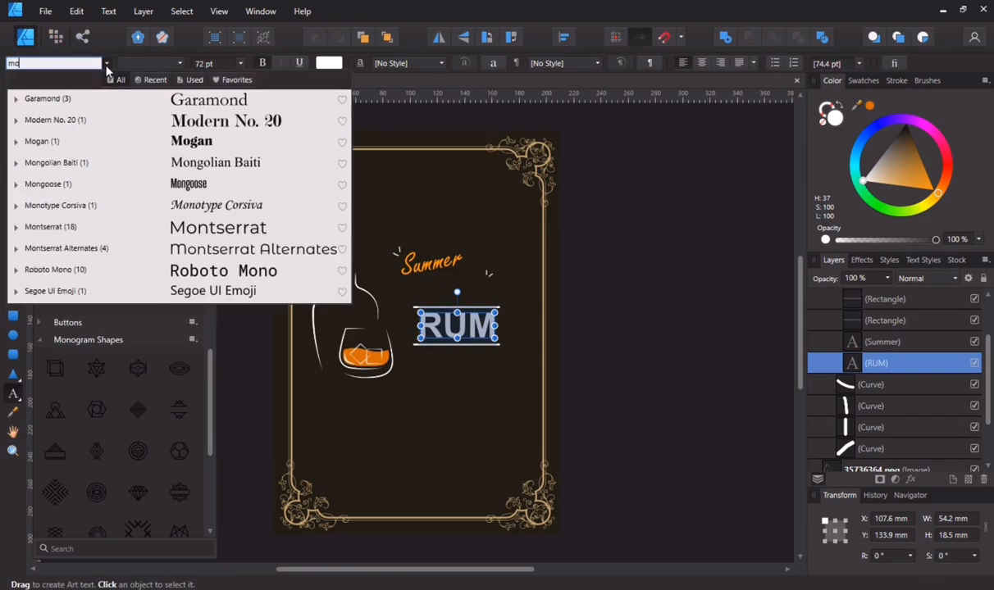
left_click(144, 139)
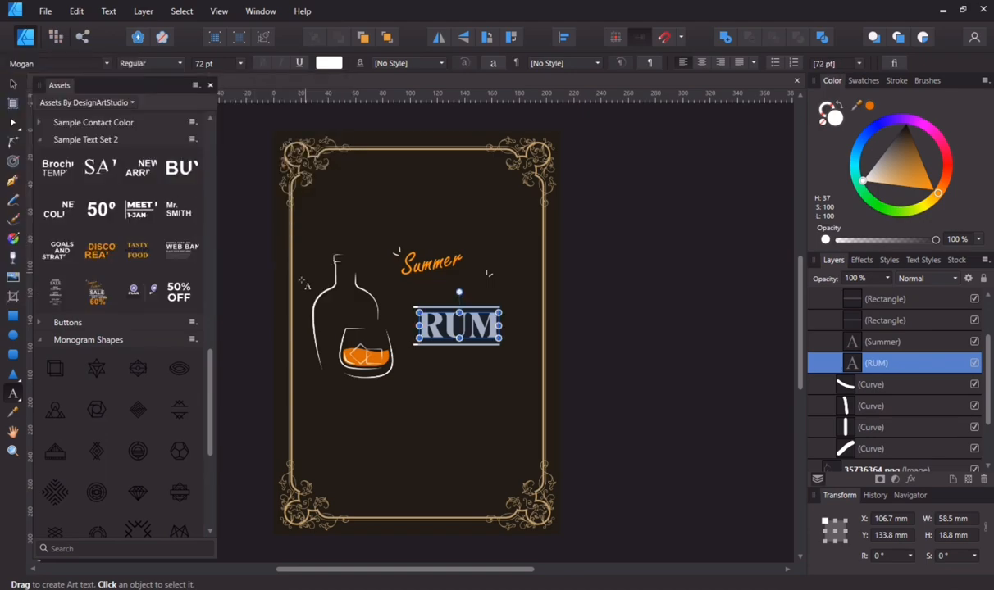
left_click(240, 64)
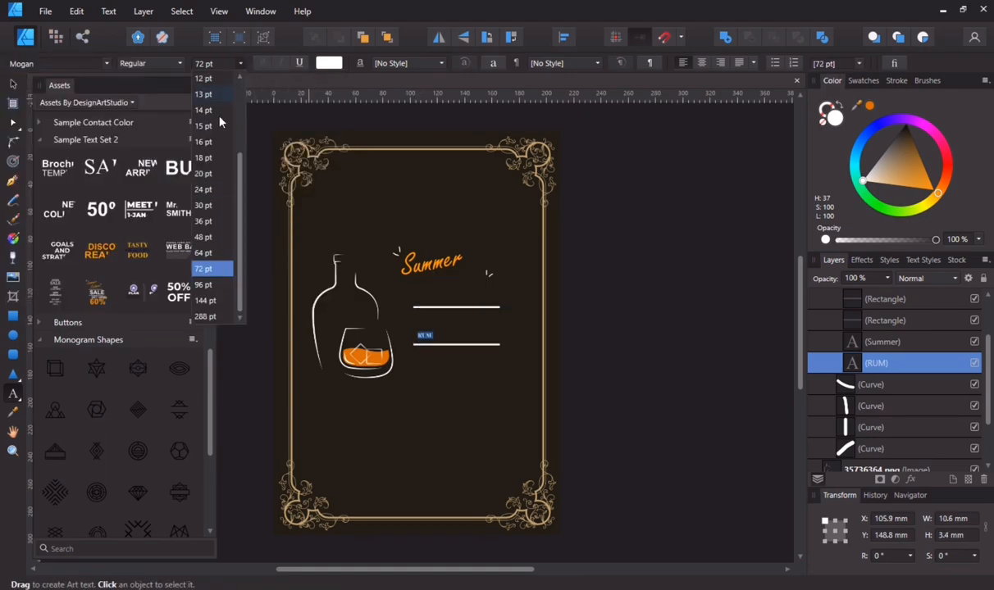
left_click(202, 285)
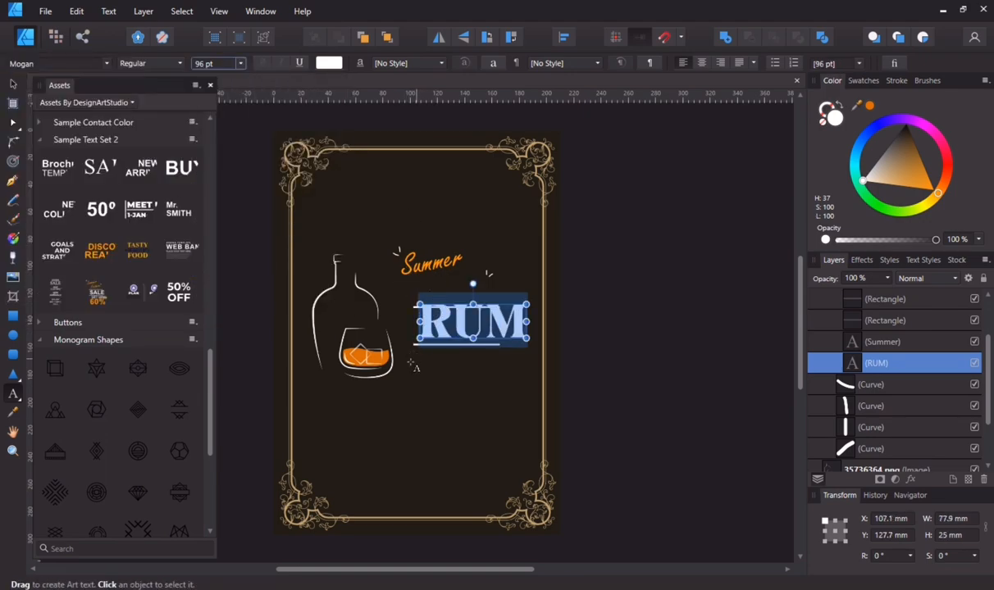
- Move the RUM text between the two white lines, to about X 100.5 mm and Y 131.8 mm
left_click(392, 341)
left_click(441, 324)
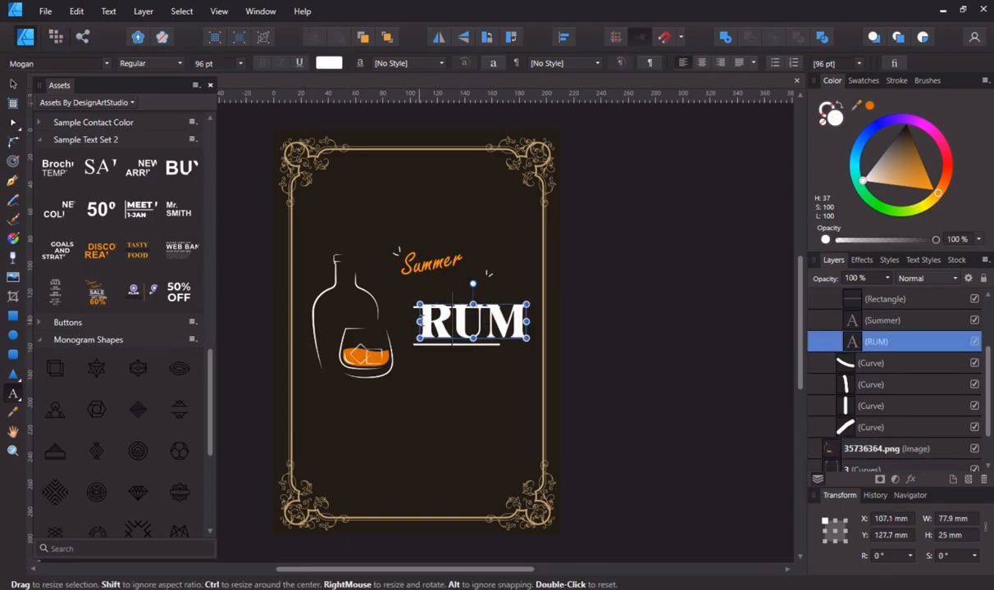
left_click(14, 85)
left_click_drag(433, 323, 424, 328)
left_click(445, 371)
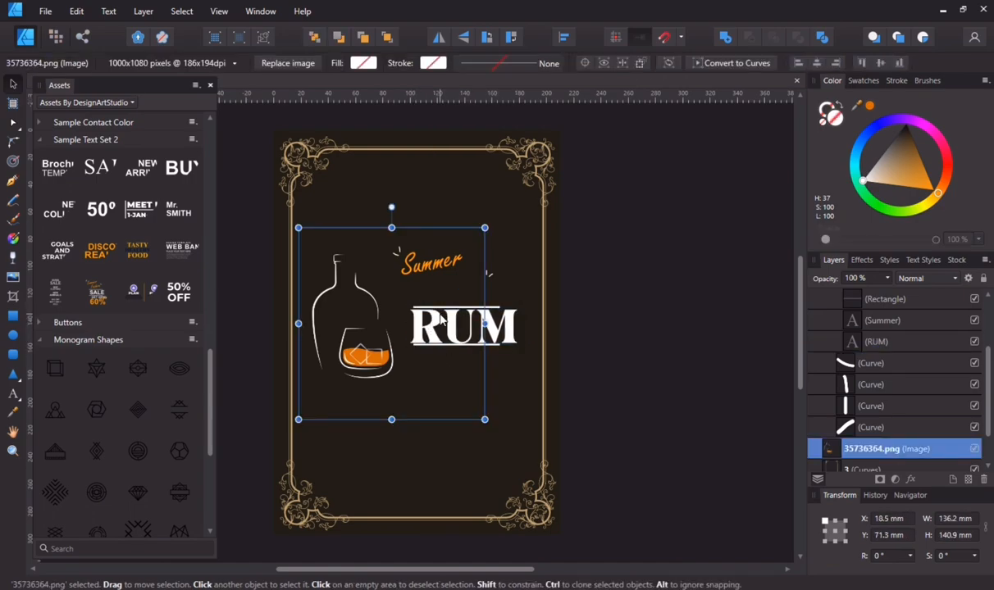
left_click(440, 321)
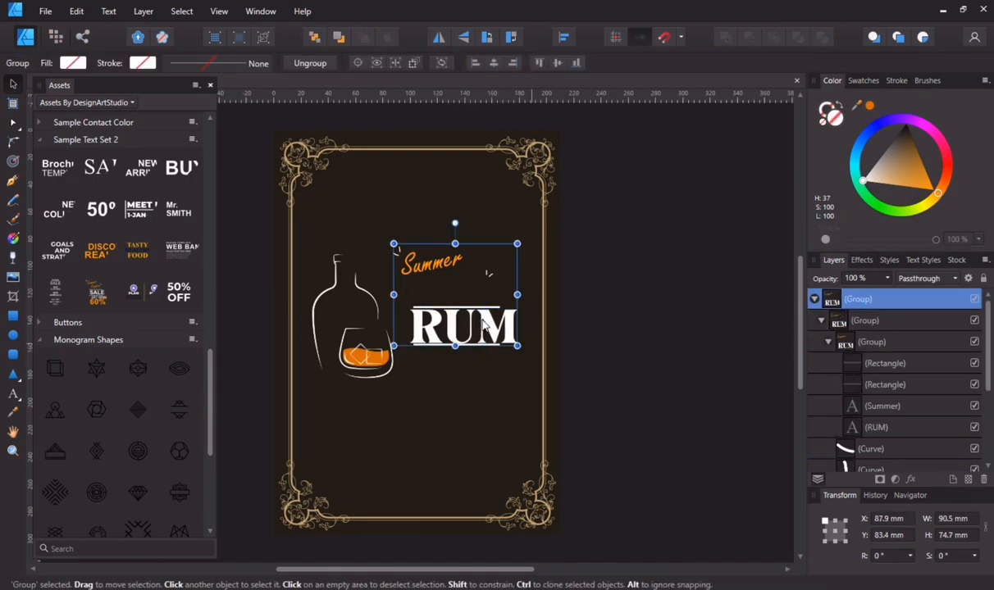
- Recolour the RUM text with the orange sampled from the drink in the glass
left_click(877, 429)
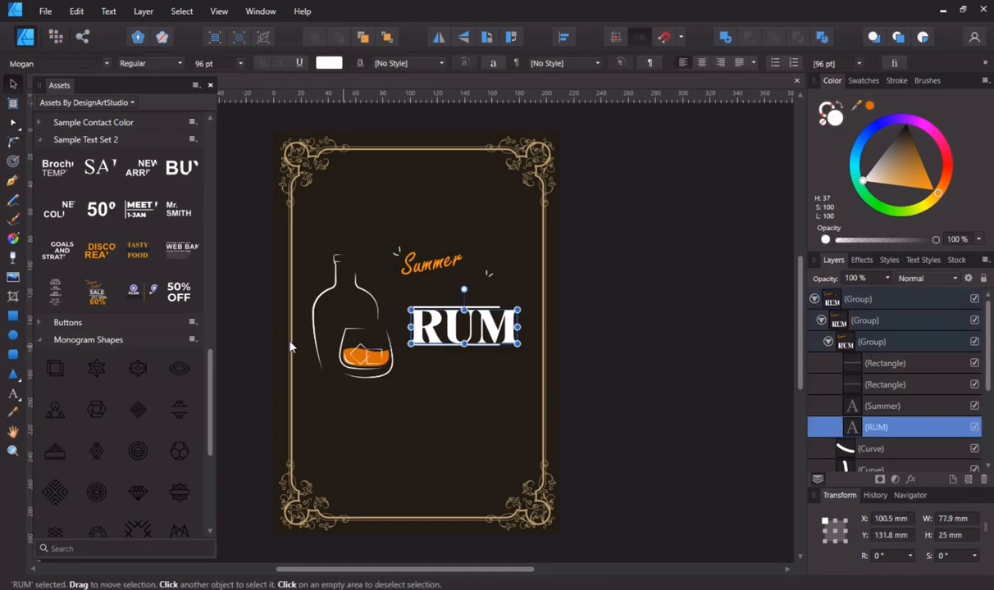
left_click(12, 413)
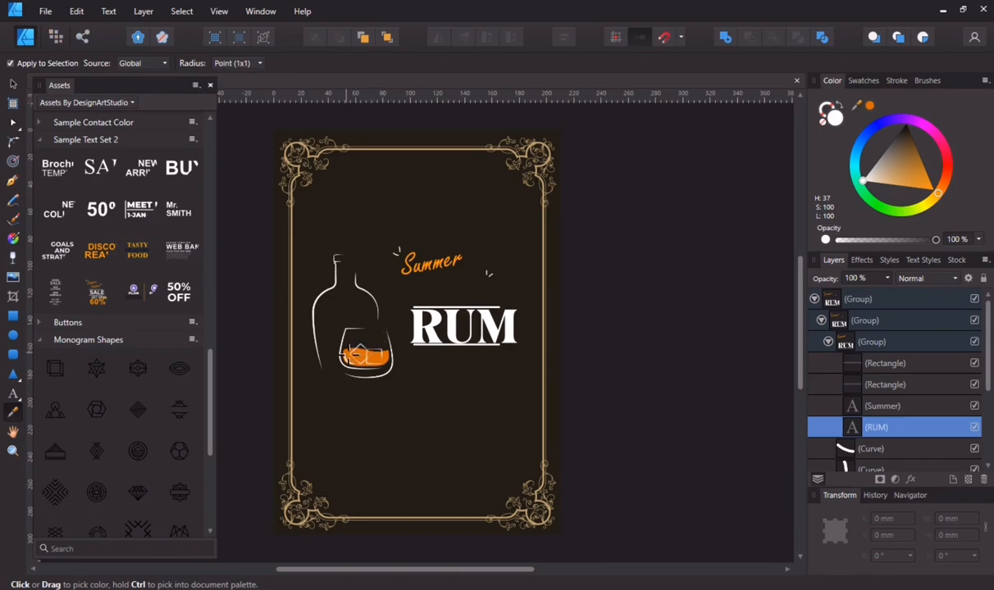
left_click(333, 338)
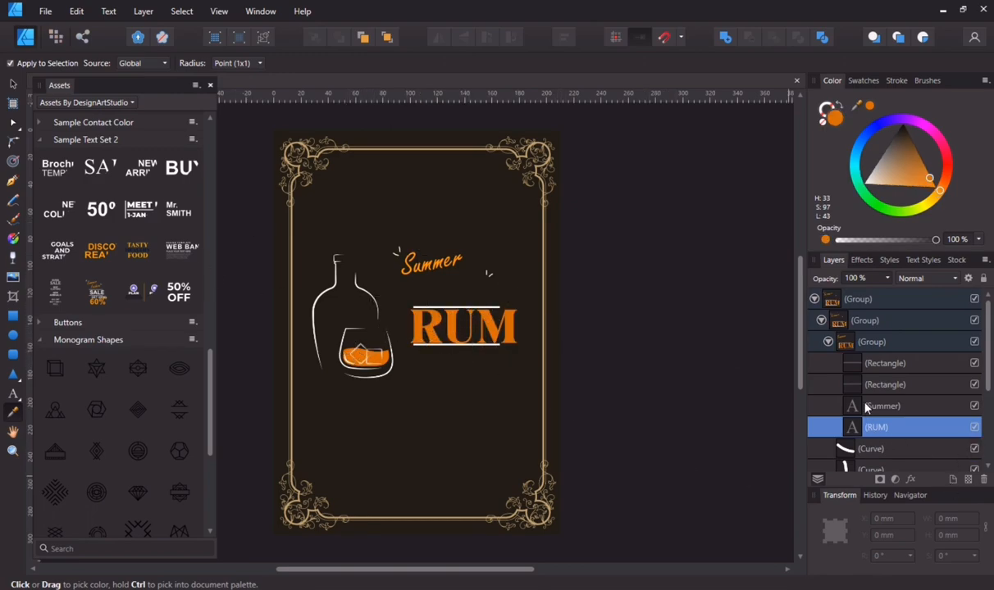
- Select the white line rectangle beneath RUM and examine it up close
left_click(876, 385)
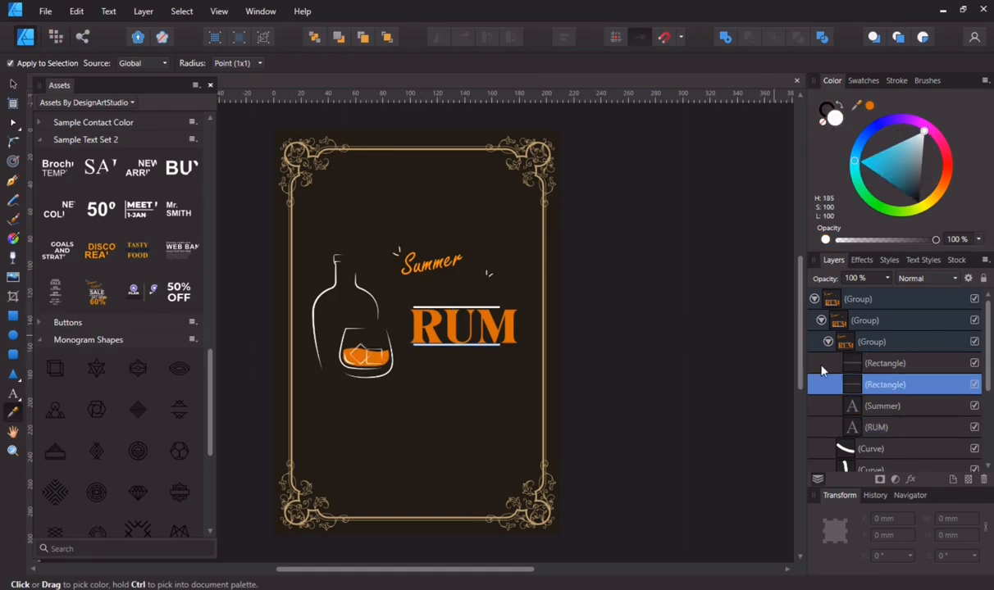
double_click(908, 385)
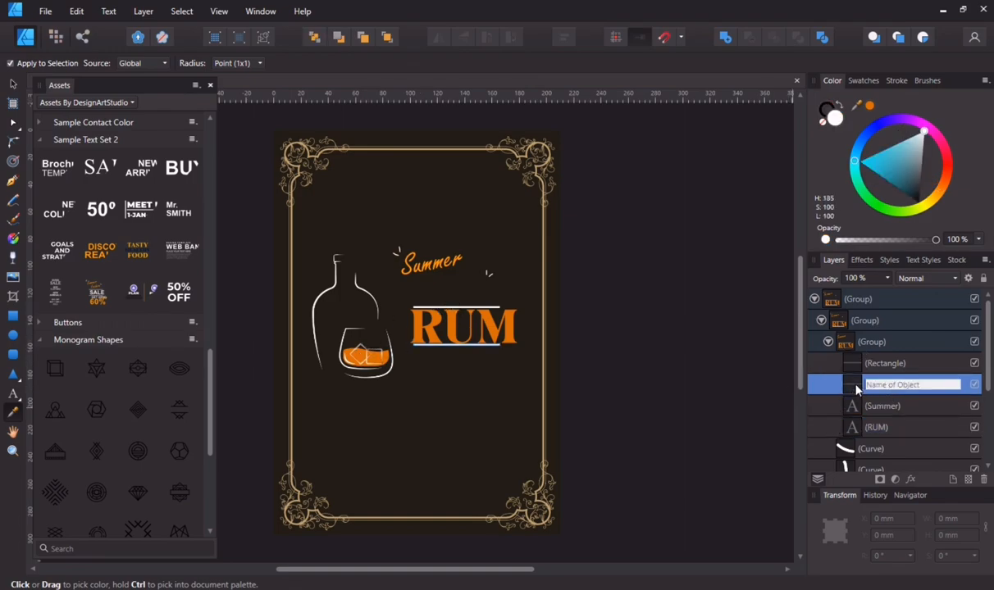
double_click(855, 390)
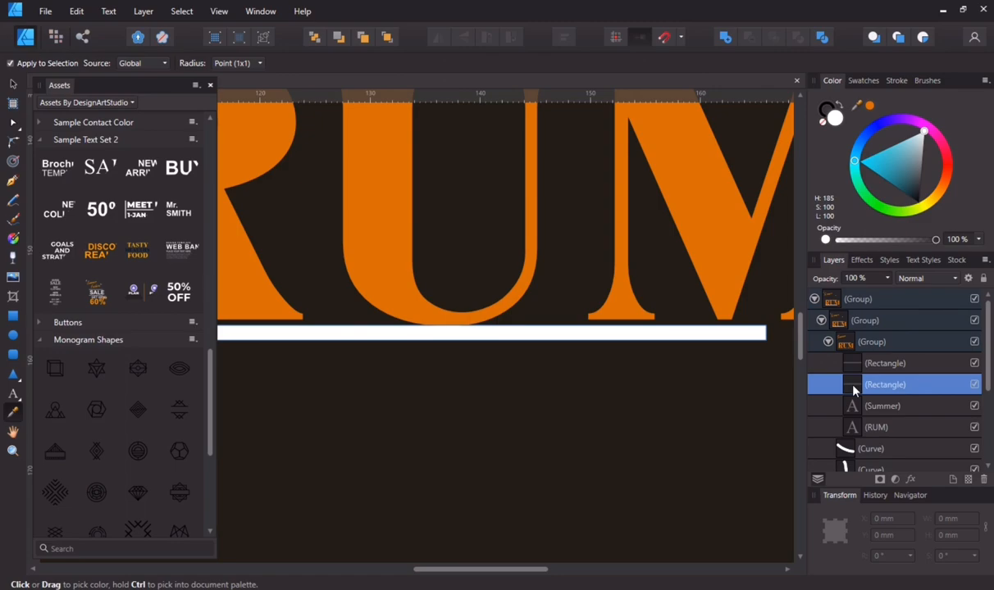
scroll(588, 368, "up", 4)
scroll(588, 368, "down", 8)
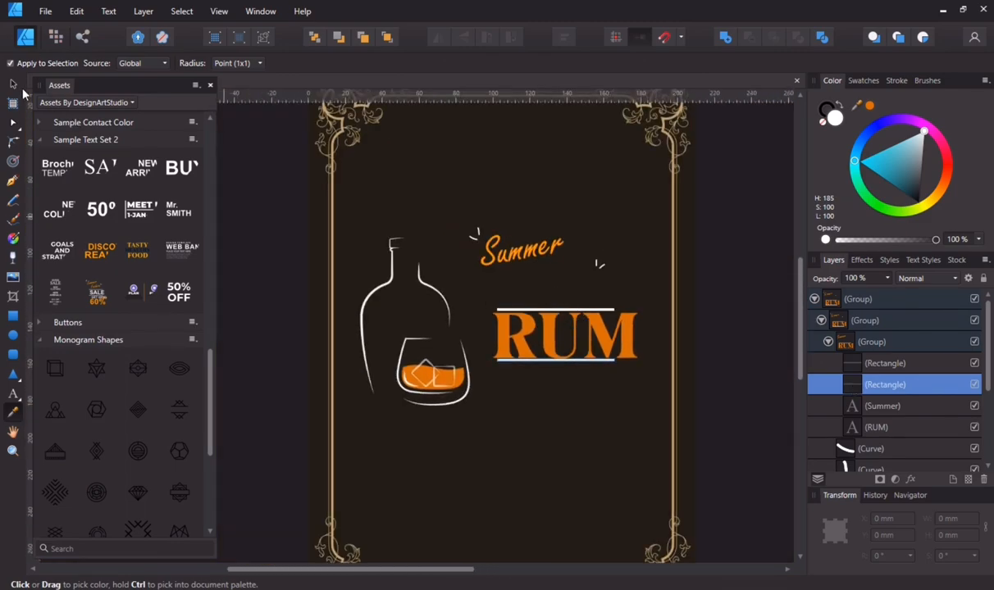
- Place the green Orignal script text asset from the Sample Text Color set directly beneath RUM
scroll(143, 374, "up", 5)
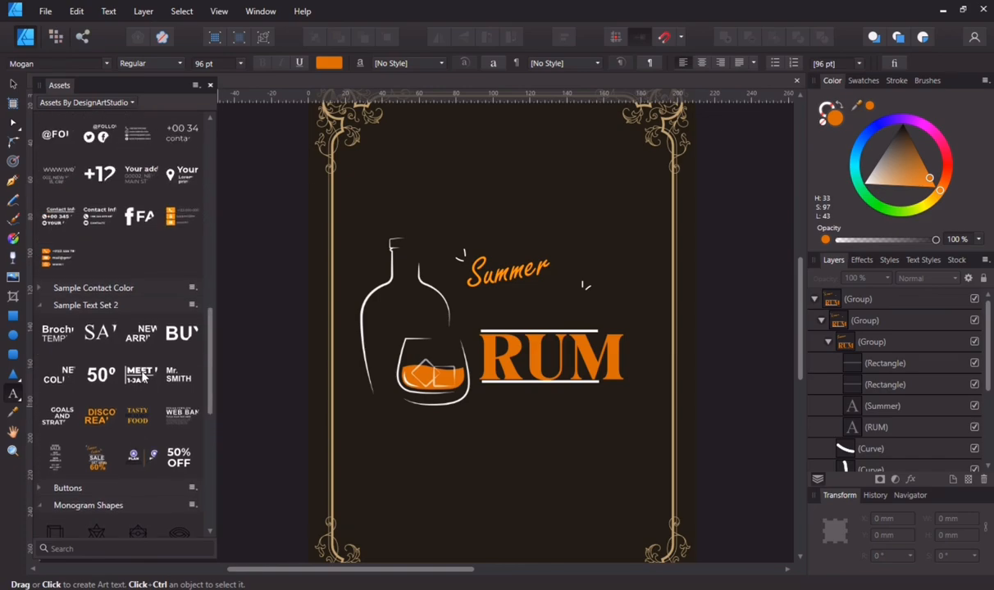
scroll(142, 376, "up", 1)
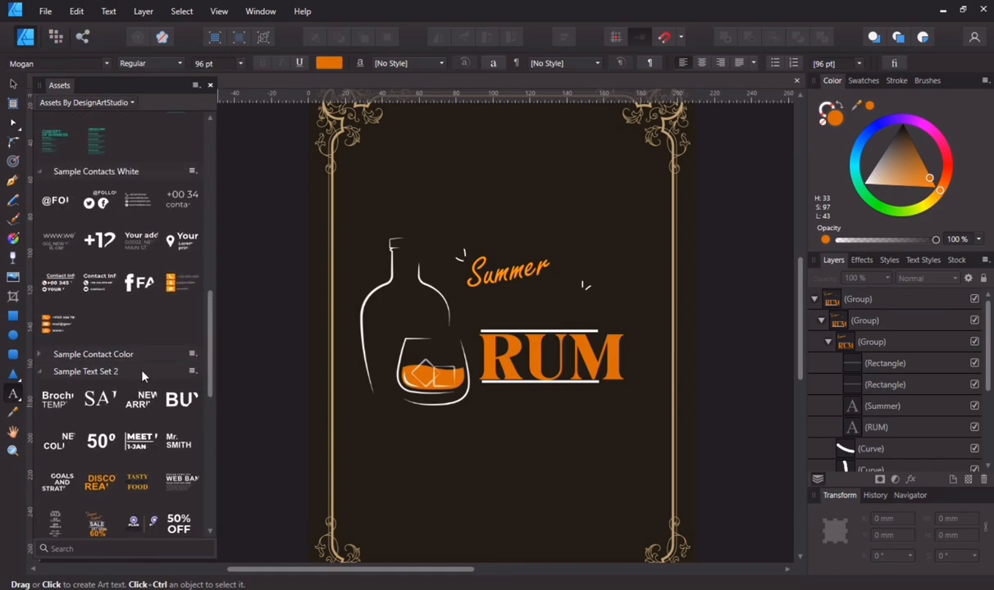
scroll(187, 397, "up", 5)
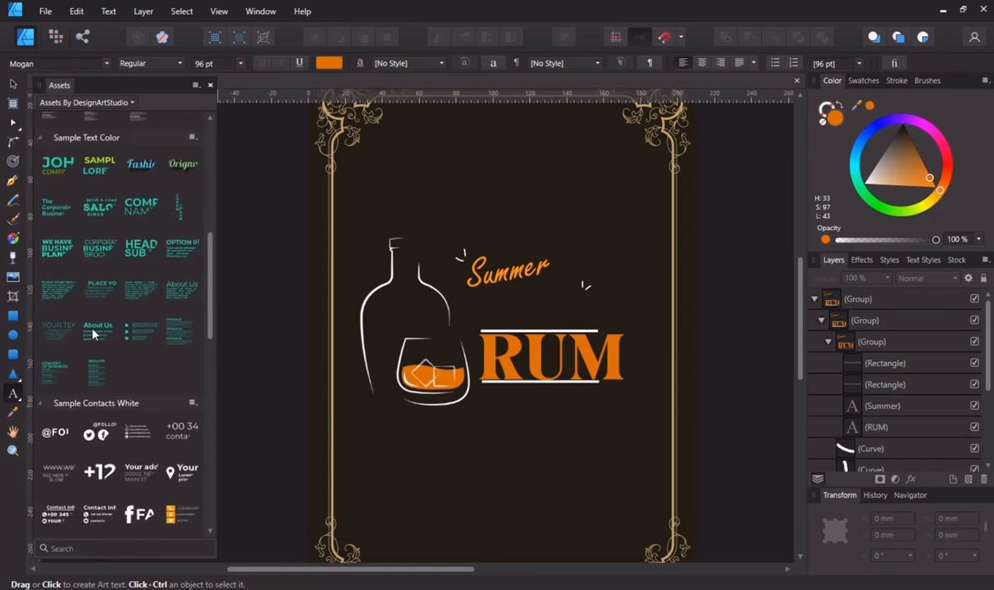
left_click_drag(191, 237, 539, 416)
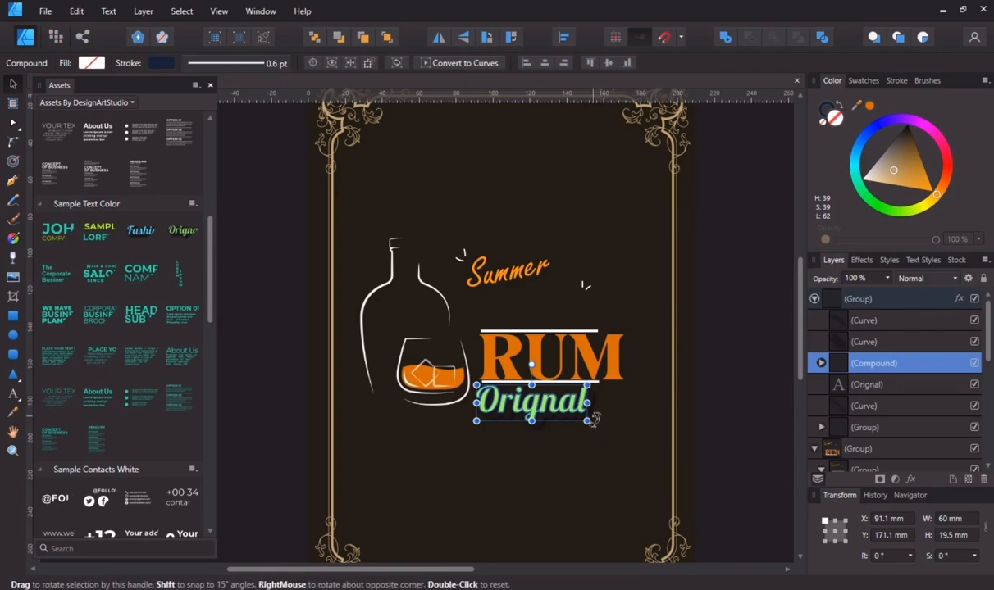
- Scale the Orignal lettering down slightly so it is narrower than the line under RUM, and deselect it
mouse_move(589, 424)
left_mouse_down()
mouse_move(579, 420)
mouse_move(587, 421)
left_mouse_up()
left_click(608, 449)
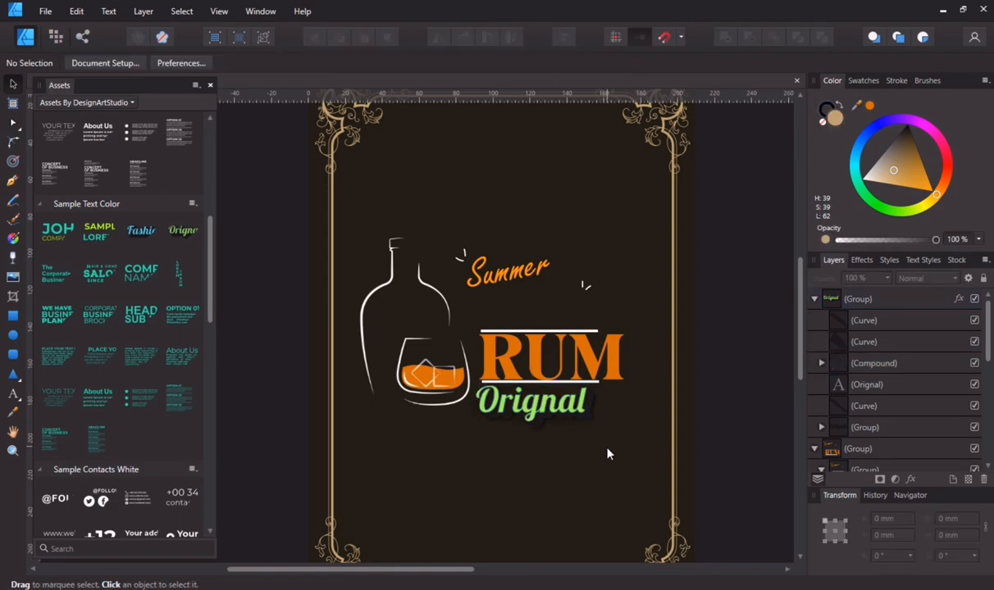
left_click(562, 414)
left_click_drag(589, 425, 585, 423)
left_click(636, 421)
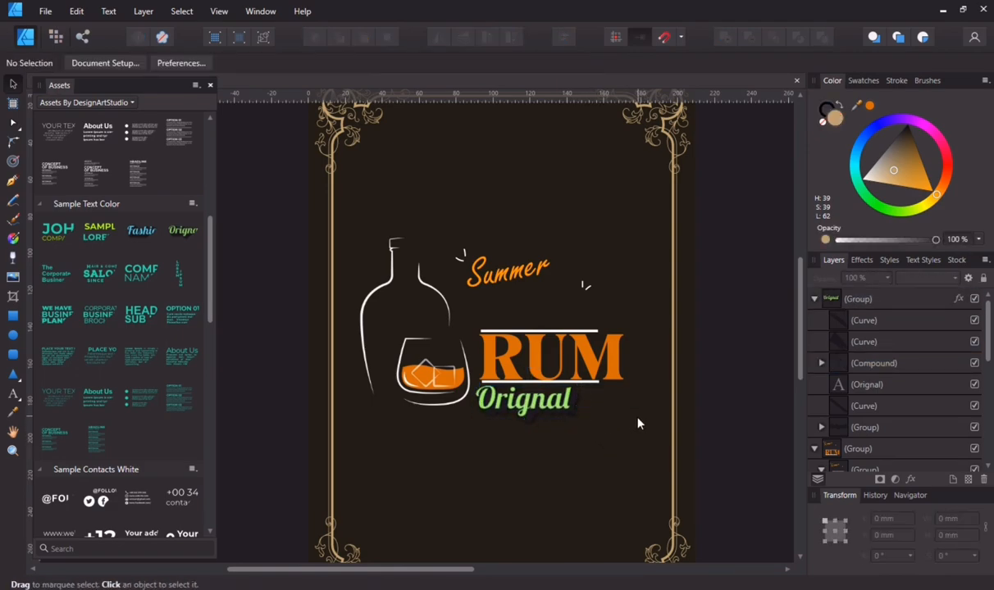
- Replace the Summer lettering above RUM with the word Cheers
left_click(486, 262)
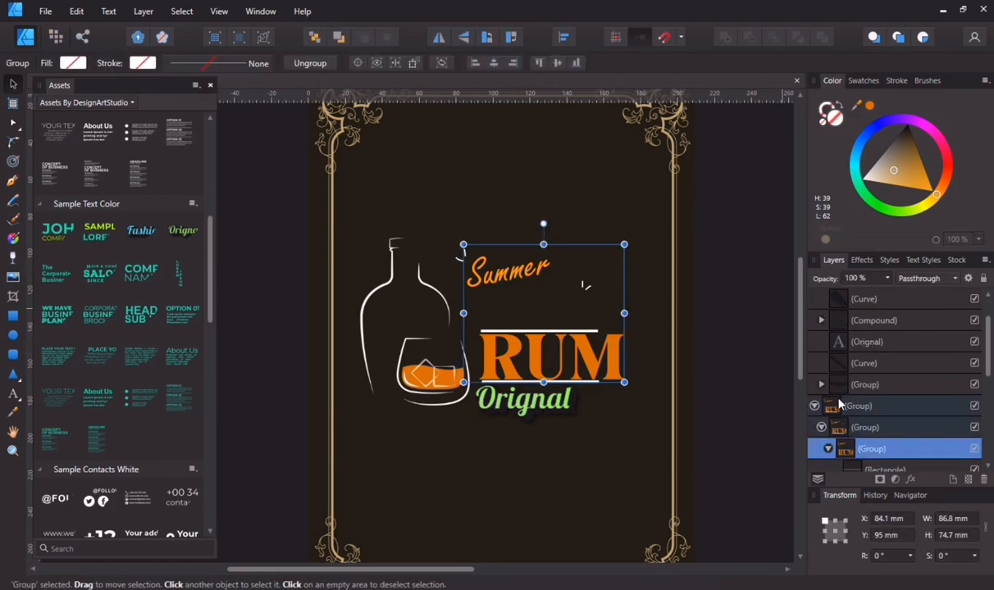
scroll(898, 427, "down", 3)
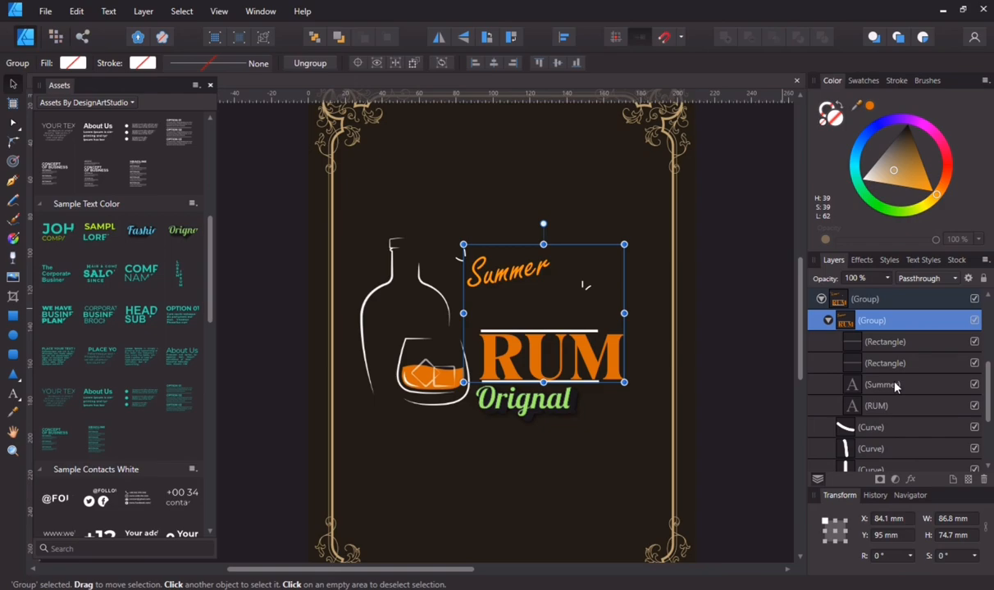
left_click(893, 385)
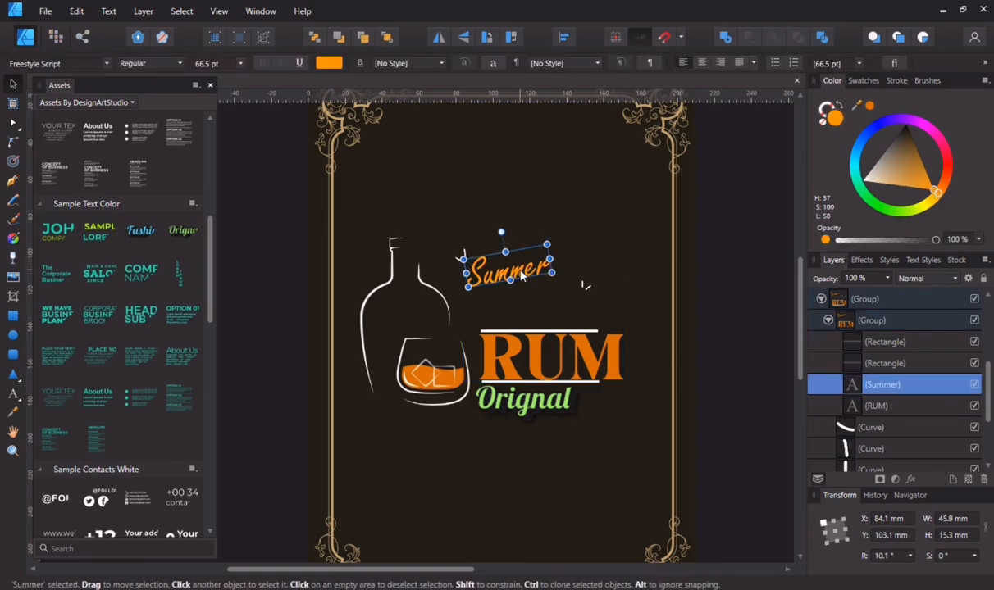
key("t")
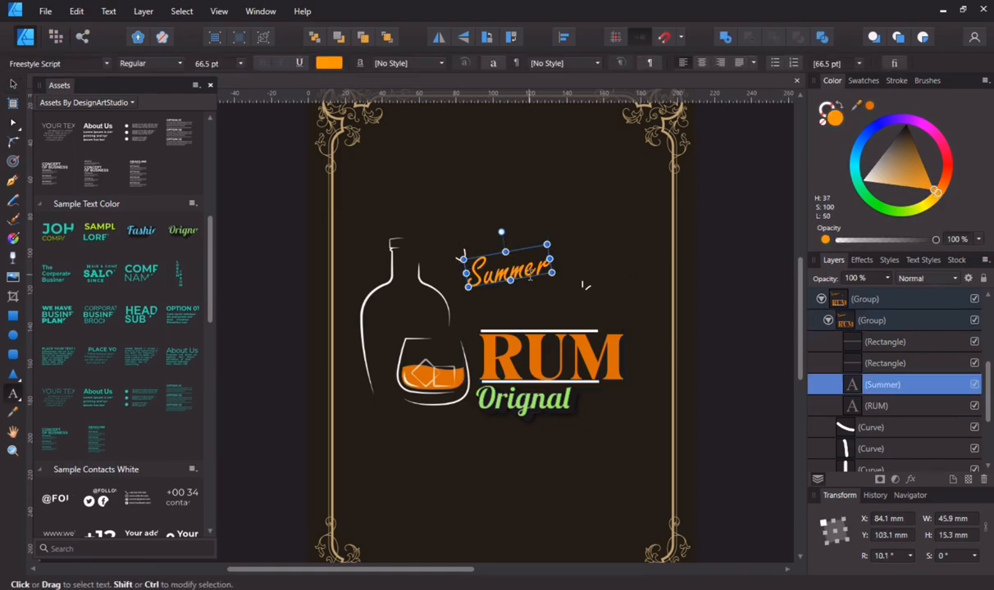
double_click(529, 277)
type("Cheers")
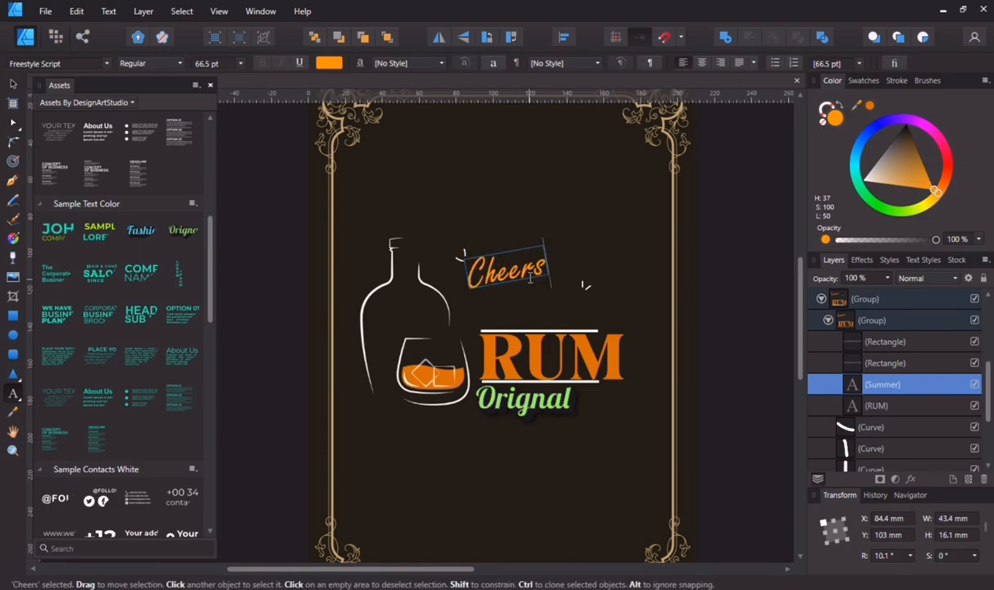
key("Escape")
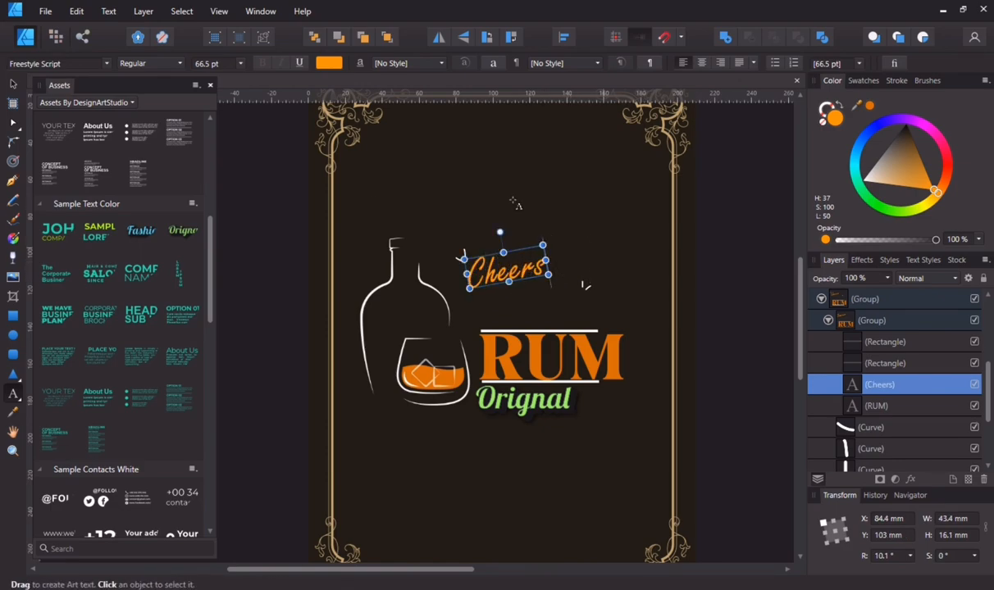
left_click(14, 83)
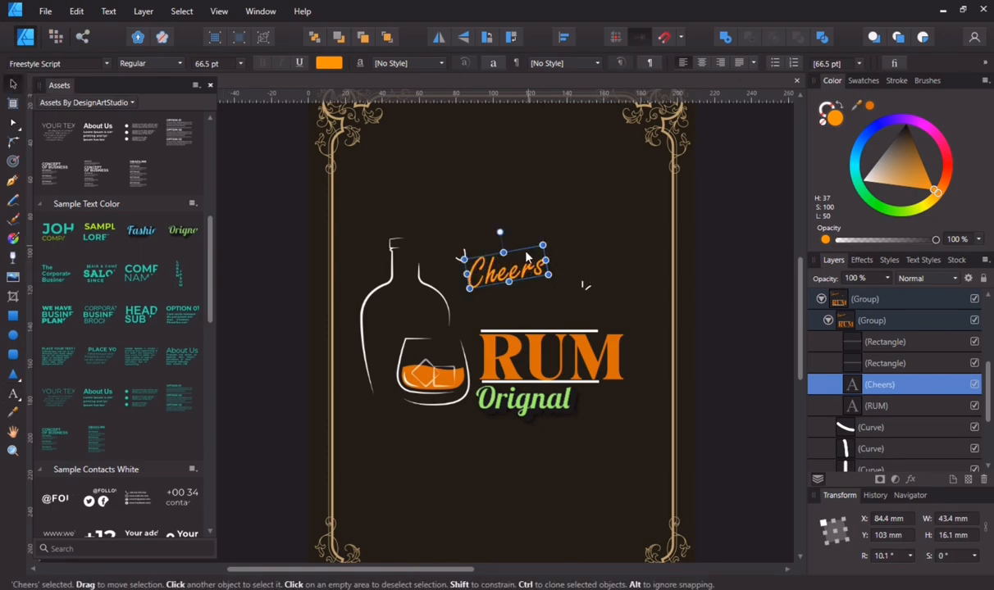
- Move the two small white accent strokes on the far side of Cheers up against its final letter s
left_click(587, 284)
left_click(585, 283)
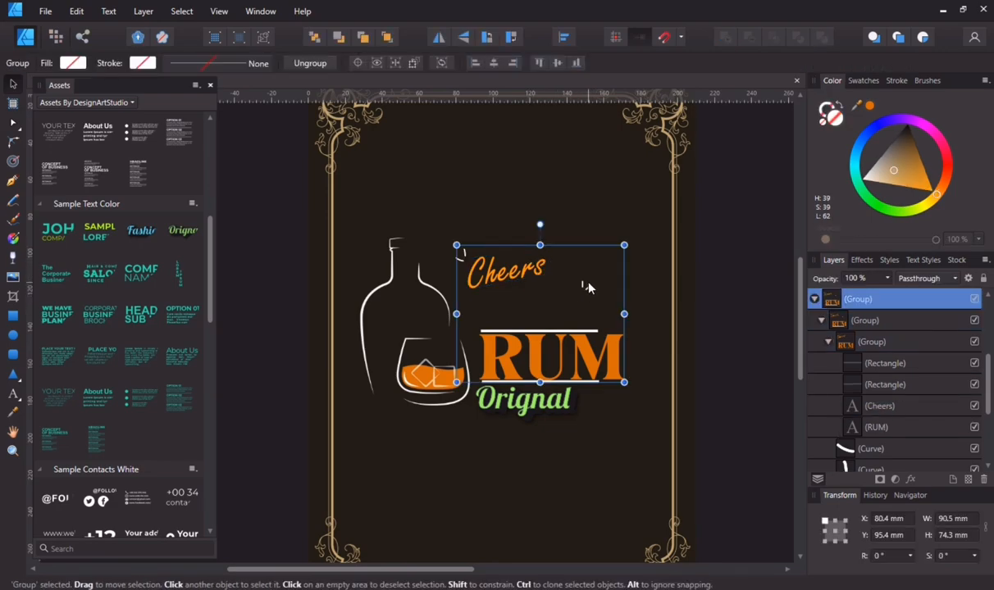
left_click(653, 266)
left_click(586, 284)
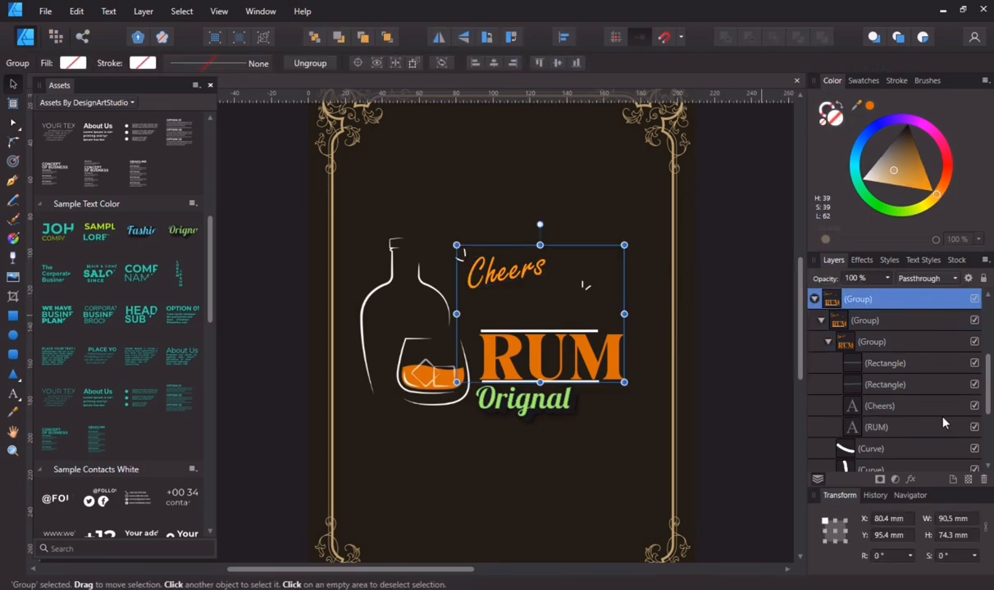
scroll(913, 419, "down", 3)
scroll(866, 394, "up", 3)
scroll(857, 333, "down", 3)
left_click(859, 384)
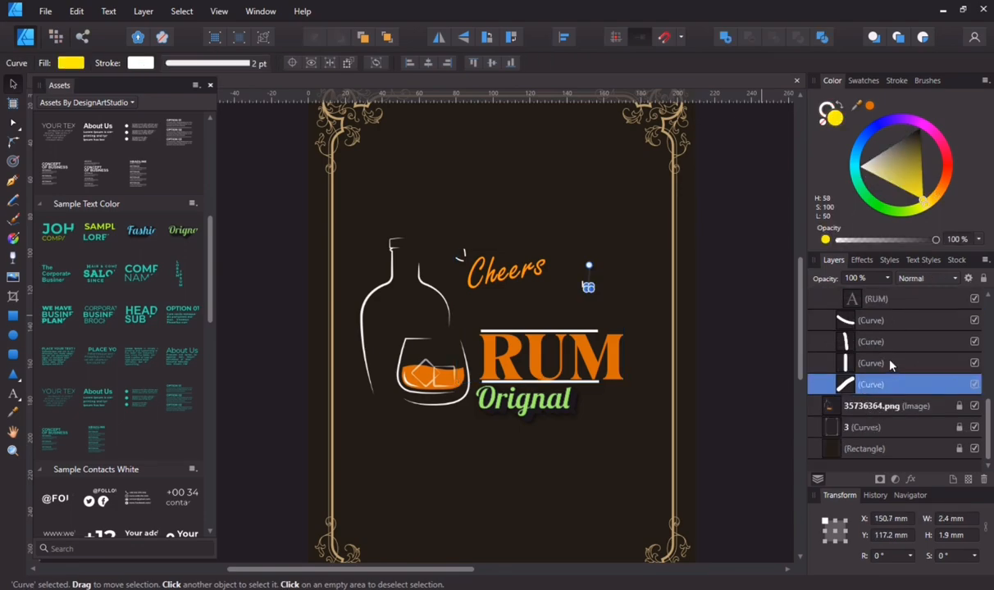
left_click(845, 362, "shift")
scroll(573, 285, "up", 2)
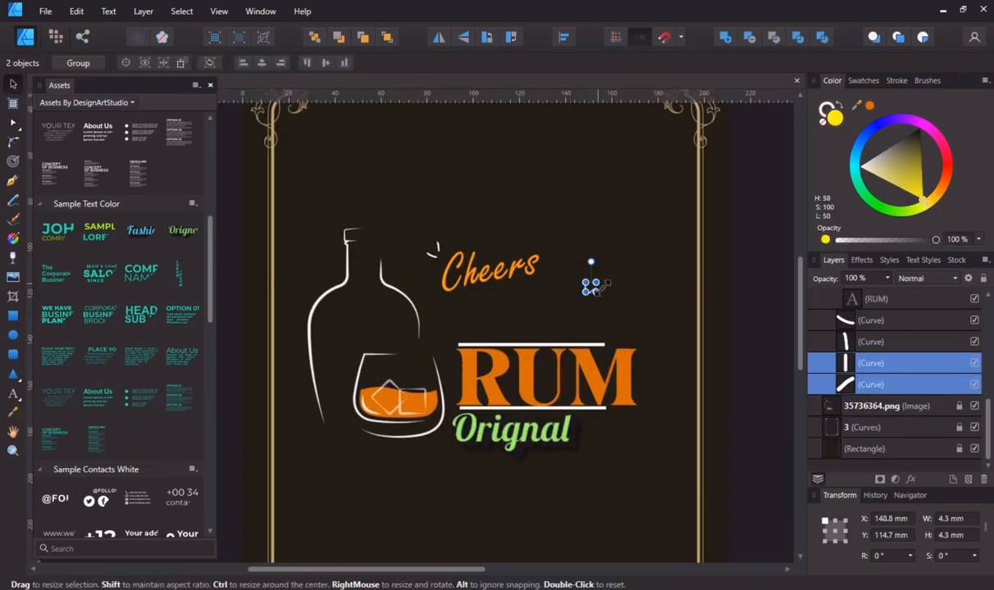
left_click_drag(585, 283, 536, 246)
left_click(662, 281)
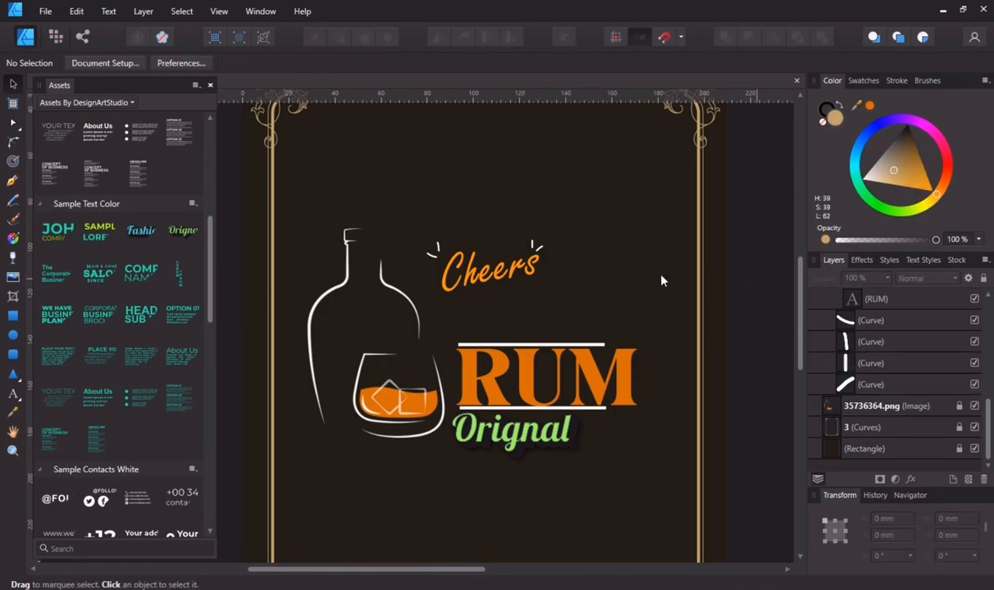
- Move the two white accent strokes beside the bottle closer to the C of Cheers
left_click(540, 247)
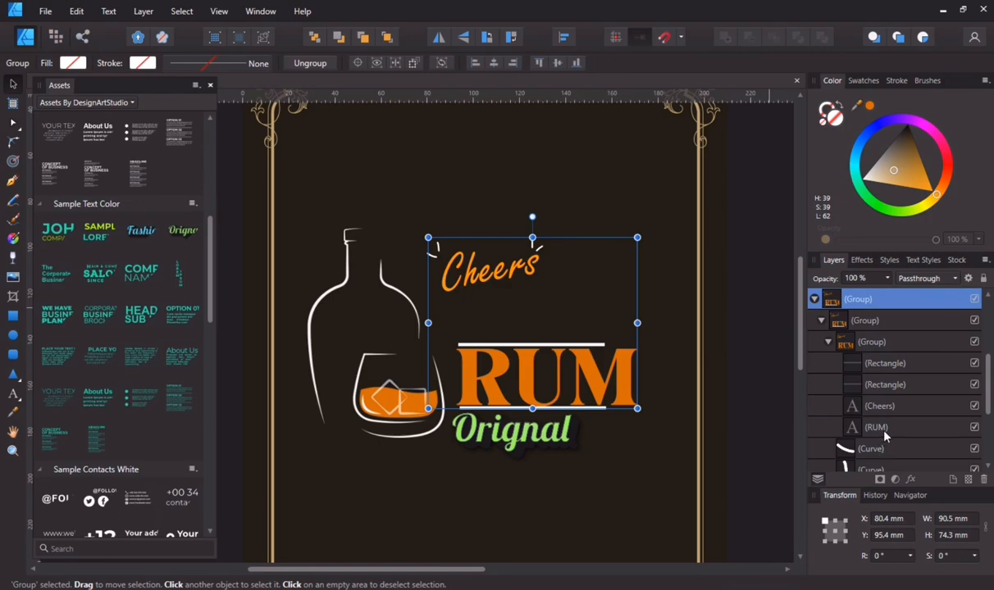
scroll(884, 437, "down", 3)
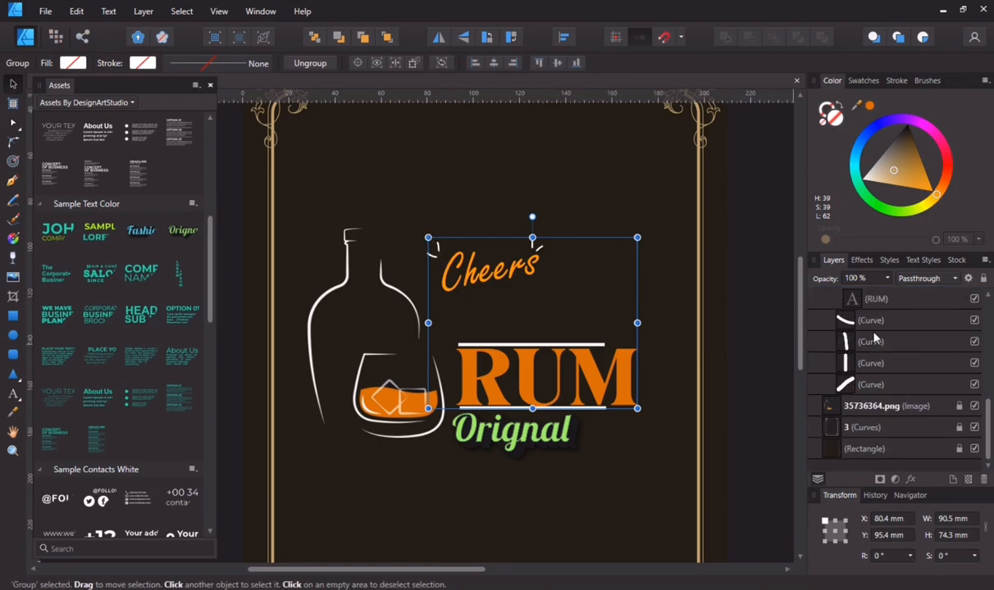
scroll(877, 329, "up", 2)
scroll(899, 352, "down", 1)
left_click(883, 389)
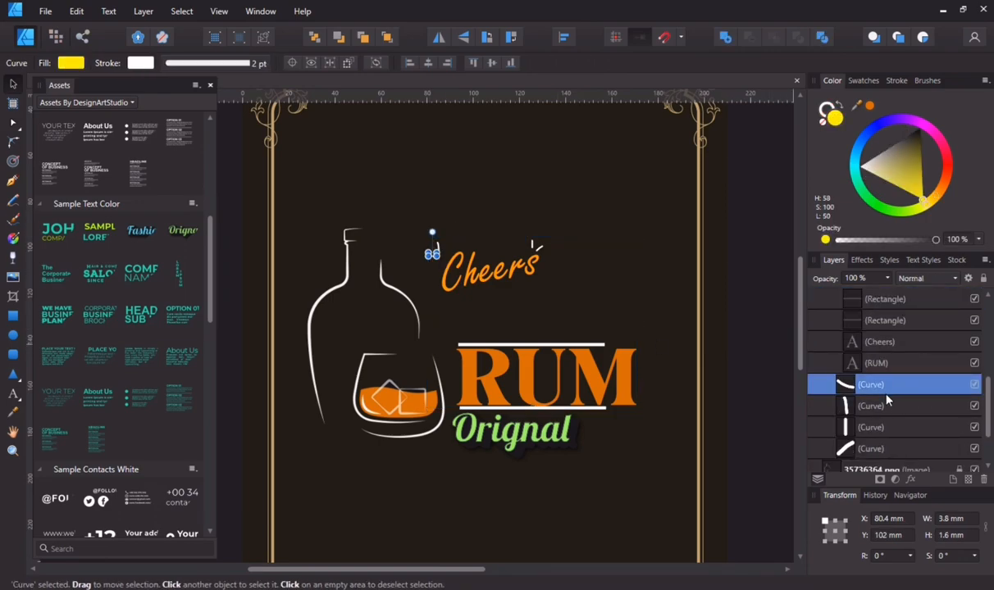
left_click(886, 404, "shift")
mouse_move(433, 253)
left_mouse_down()
mouse_move(406, 264)
mouse_move(421, 244)
mouse_move(450, 254)
left_mouse_up()
left_click(679, 212)
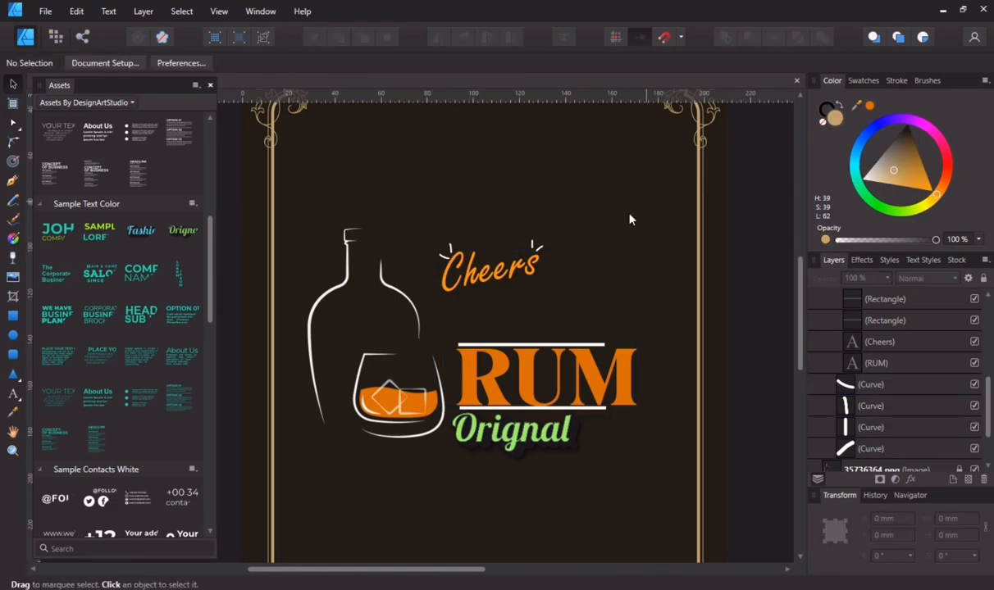
- Shift the accent strokes at the end of Cheers slightly outward and down, away from the letter s
scroll(874, 421, "down", 2)
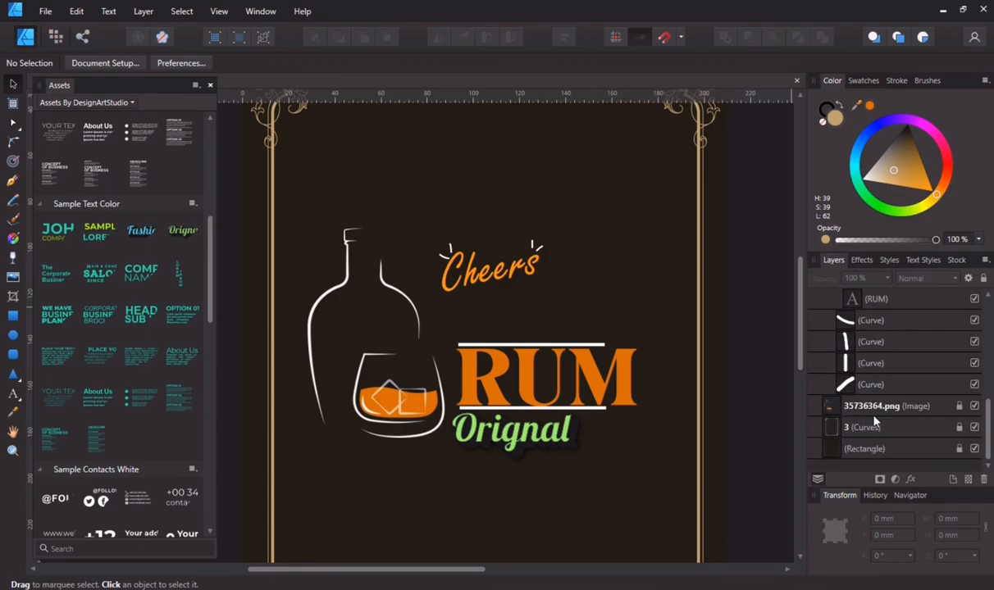
left_click(871, 384)
left_click(869, 364, "shift")
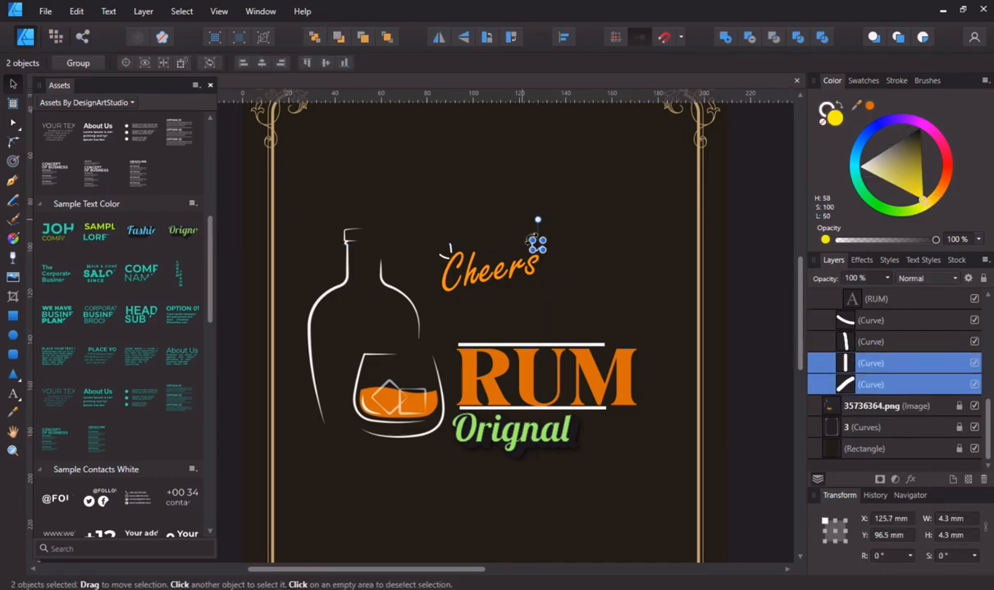
mouse_move(542, 256)
left_mouse_down()
mouse_move(539, 235)
mouse_move(547, 249)
left_mouse_up()
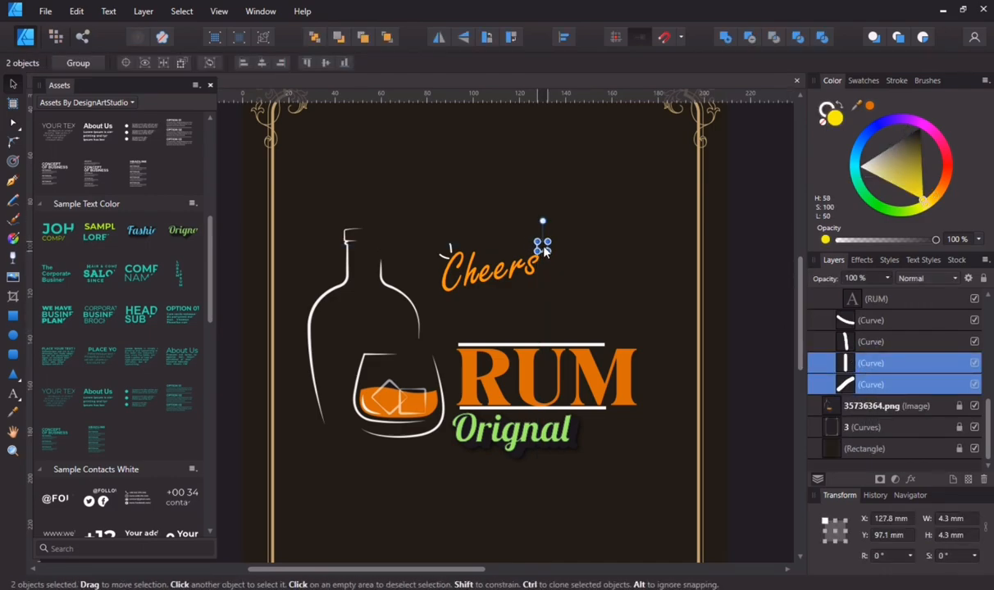
left_click(691, 229)
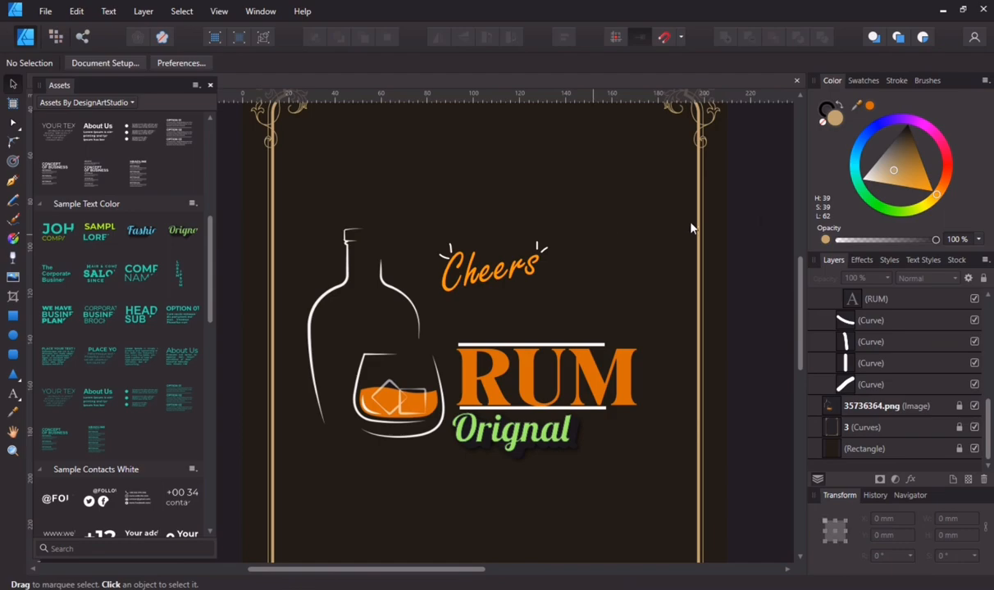
- Nudge the two accent strokes at the C of Cheers slightly toward the bottle
left_click(880, 341)
left_click(852, 320, "shift")
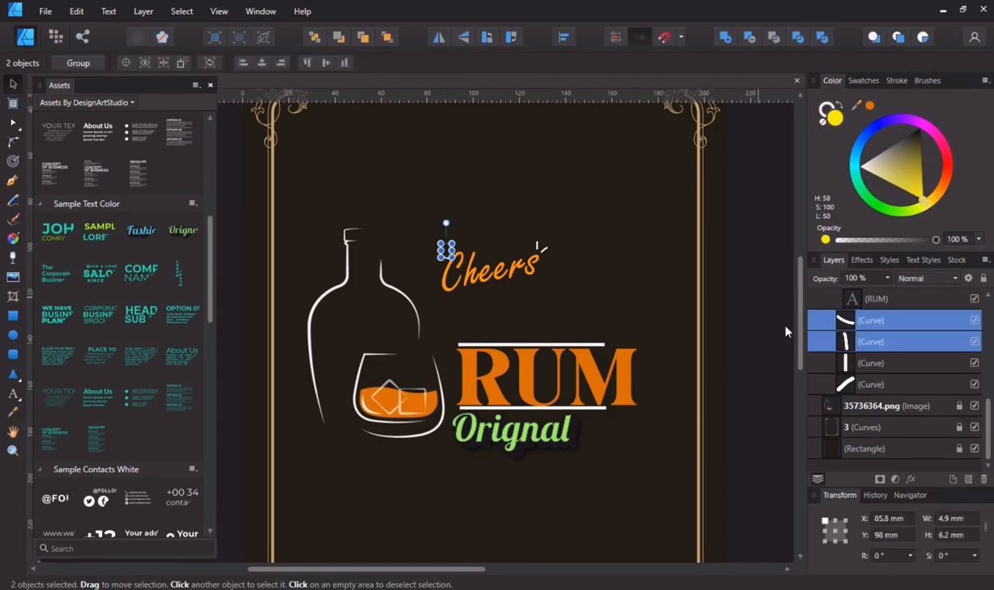
key("Left")
key("Left")
key("Left")
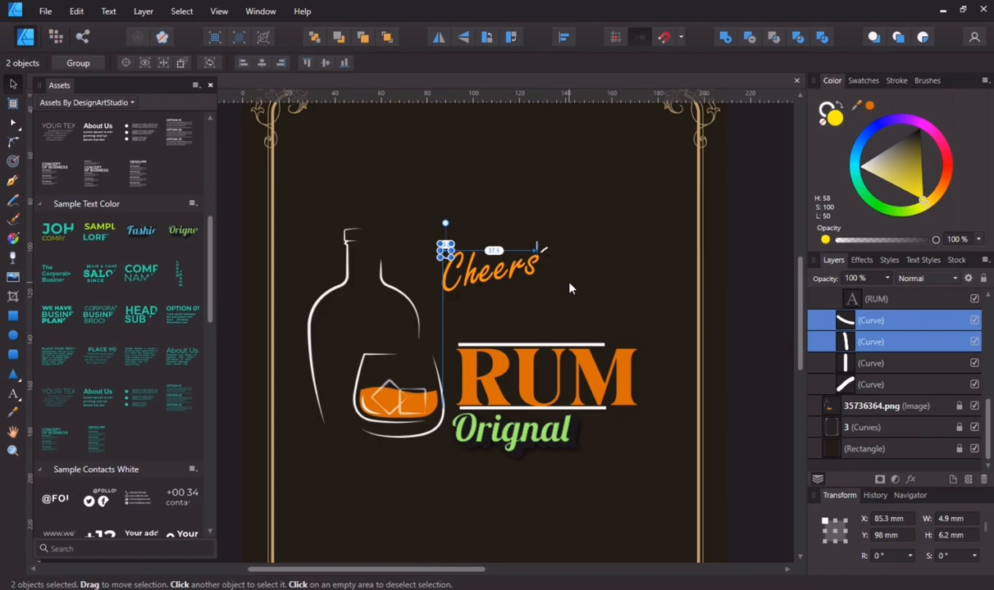
left_click(570, 286)
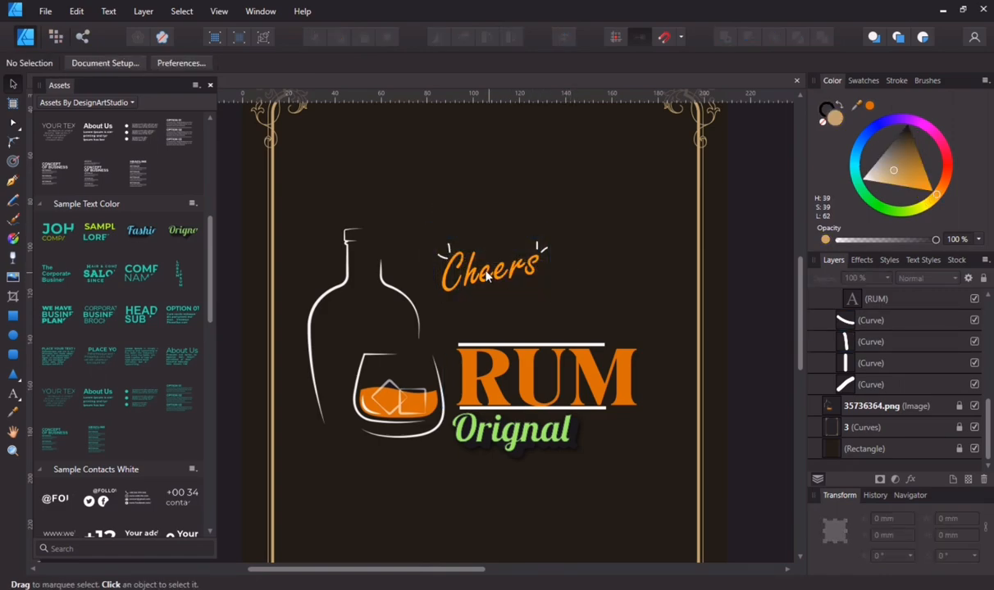
- Move Cheers and its four accent strokes down onto the line above RUM and stretch them slightly wider
left_click_drag(420, 226, 565, 295)
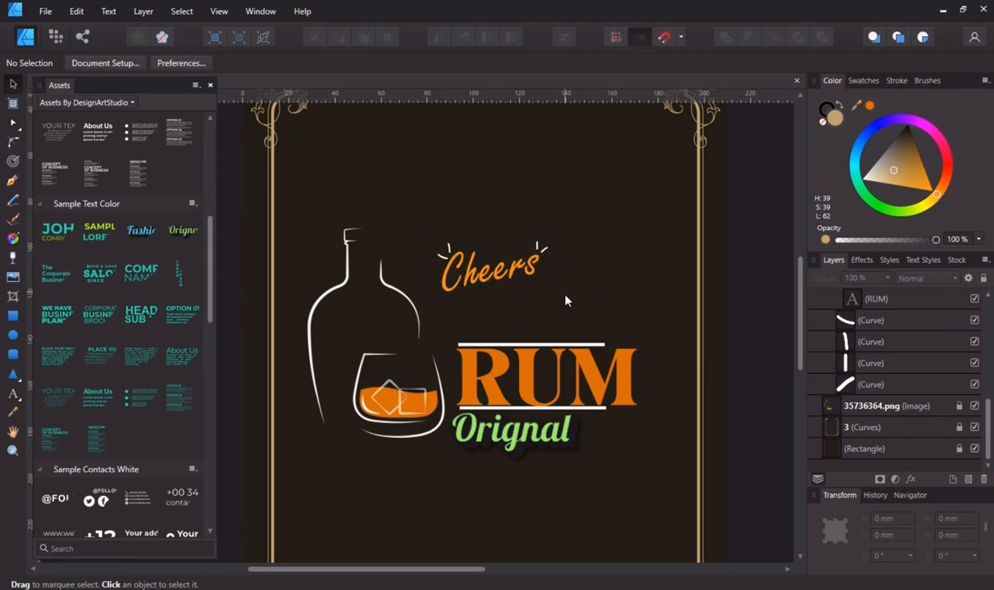
left_click(882, 387)
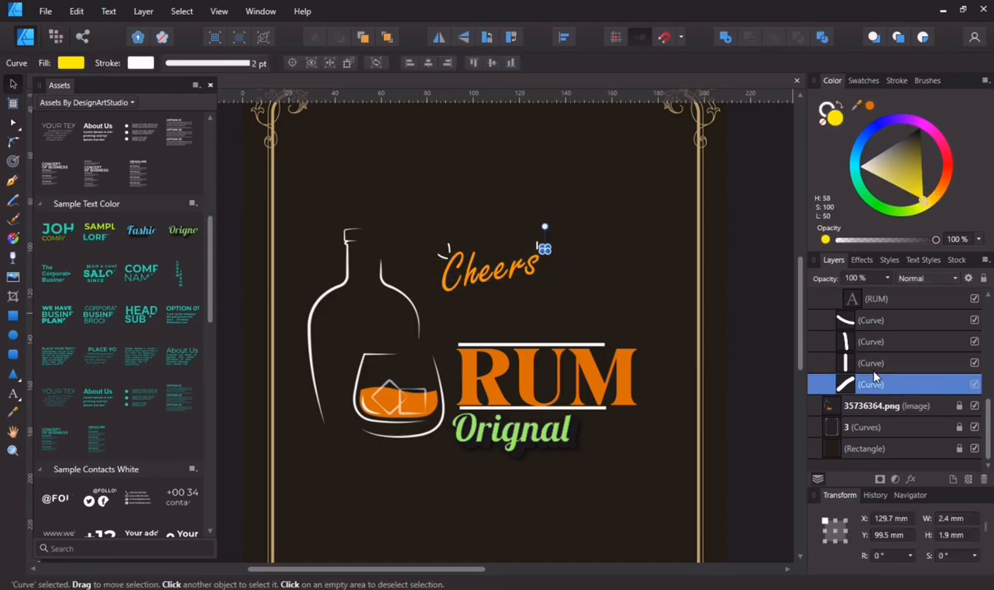
left_click(873, 366, "shift")
left_click(867, 320, "shift")
scroll(876, 360, "up", 3)
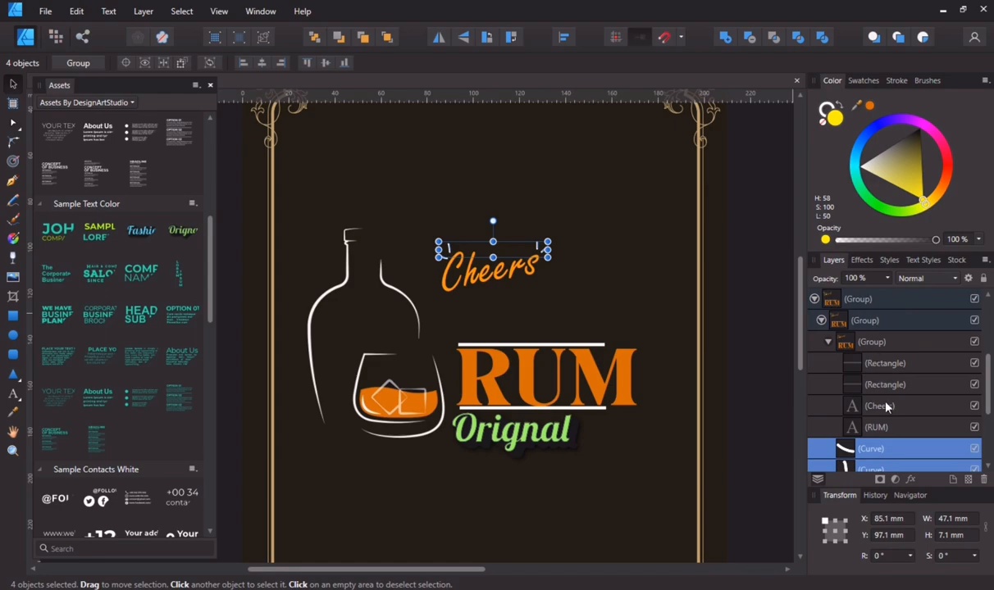
left_click(879, 405, "ctrl")
left_click_drag(513, 269, 529, 316)
left_click_drag(565, 288, 590, 291)
left_click(607, 223)
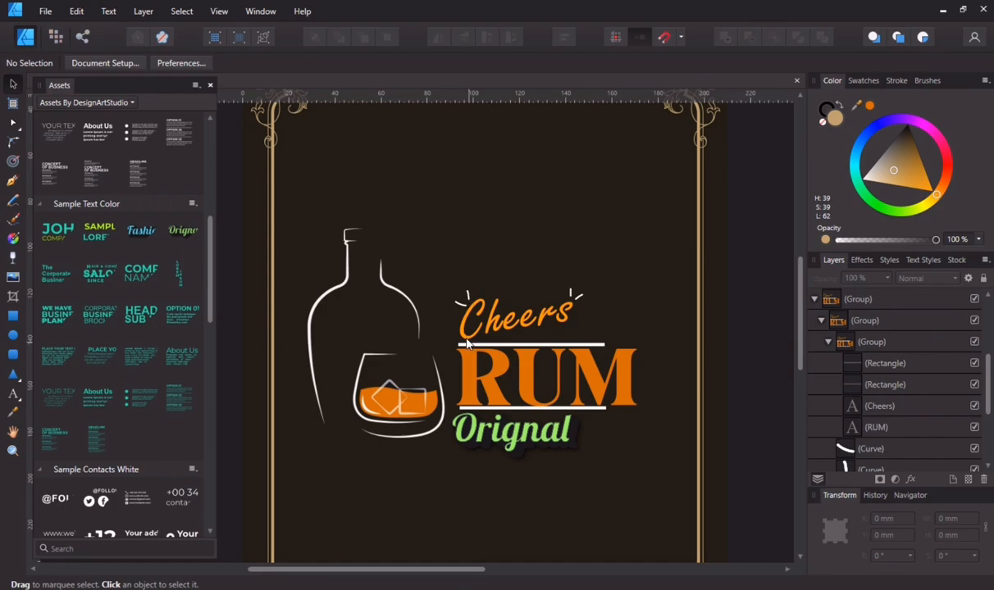
- Recolour the Cheers text with the green sampled from the Orignal lettering, and deselect it
left_click(879, 406)
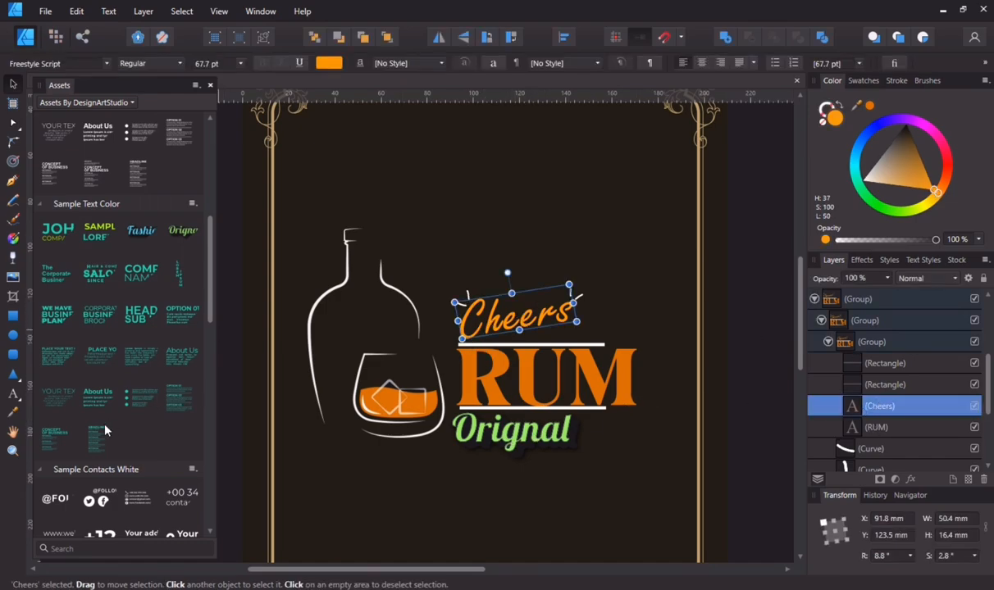
left_click(13, 411)
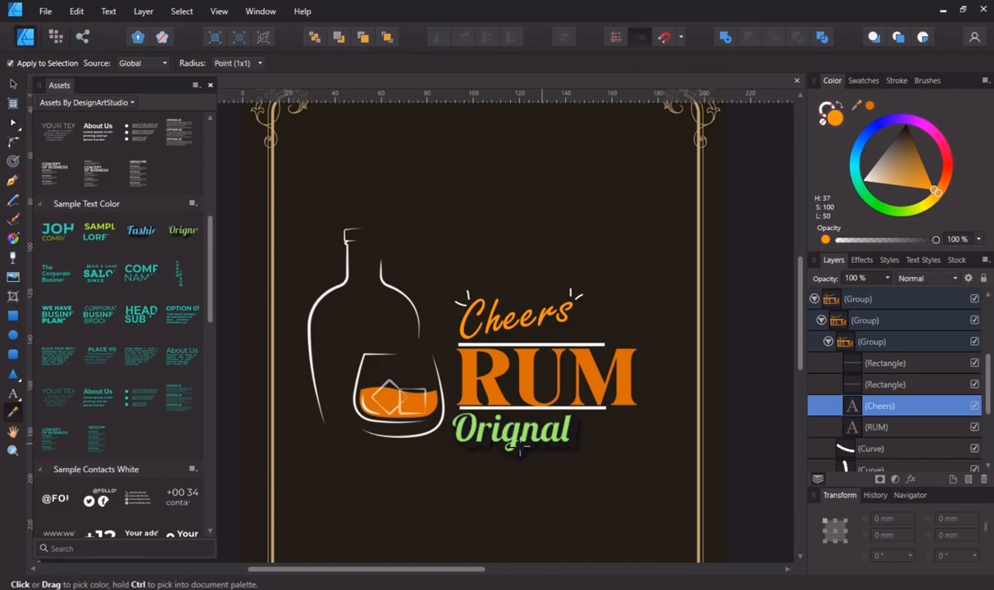
left_click(478, 434)
scroll(659, 326, "up", 3)
scroll(659, 327, "down", 6)
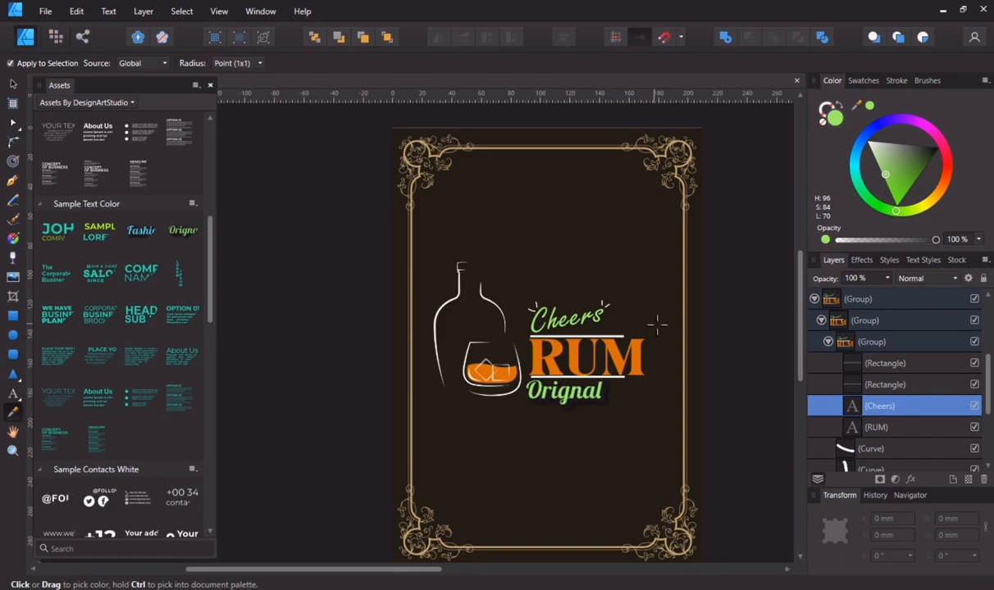
left_click(363, 303)
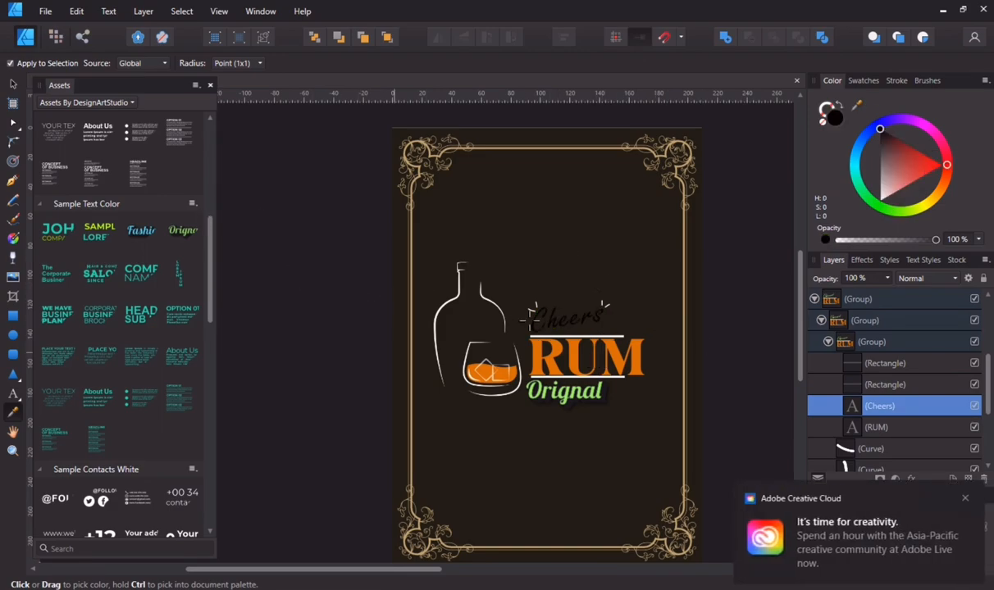
key("ctrl+z")
key("v")
key("ctrl+d")
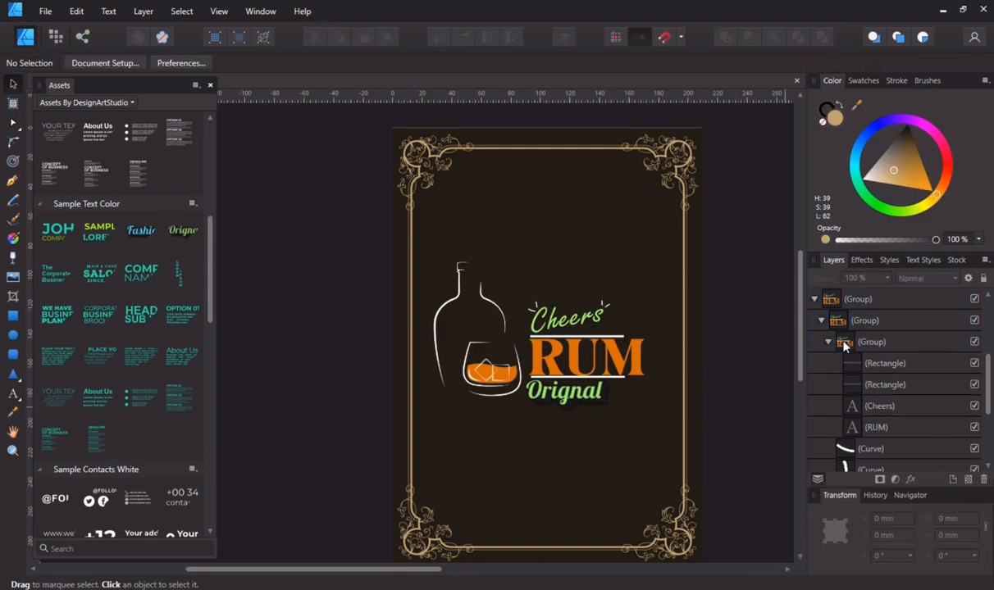
- Collapse the expanded Orignal and RUM groups in the layer list
left_click(822, 321)
scroll(815, 344, "up", 2)
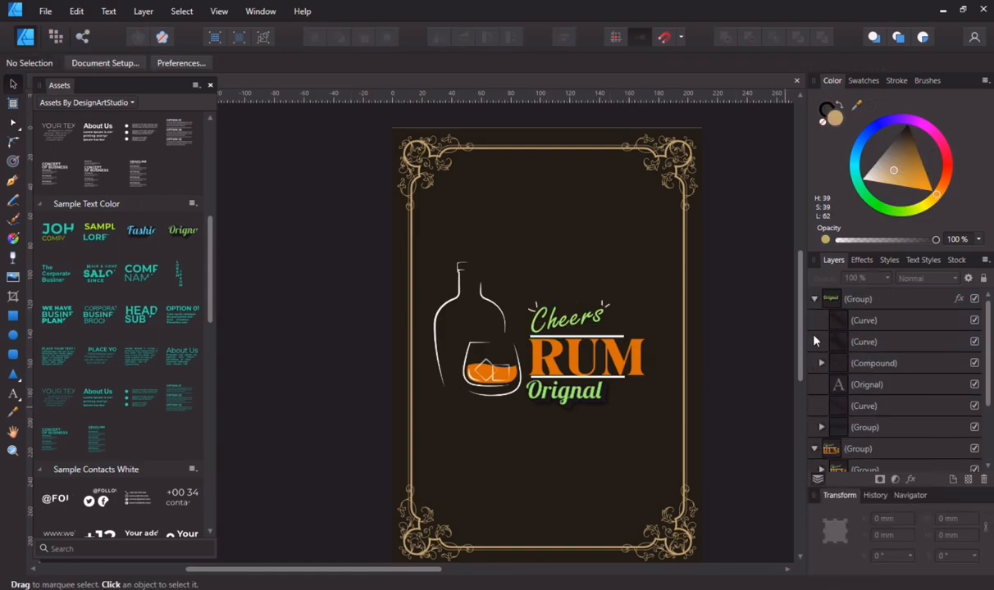
left_click(814, 300)
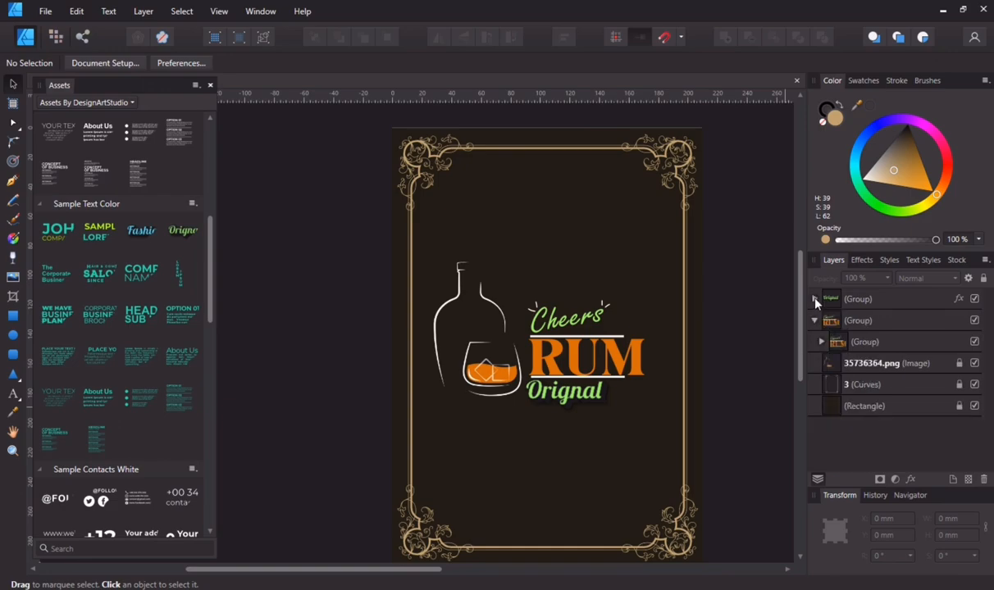
left_click(815, 322)
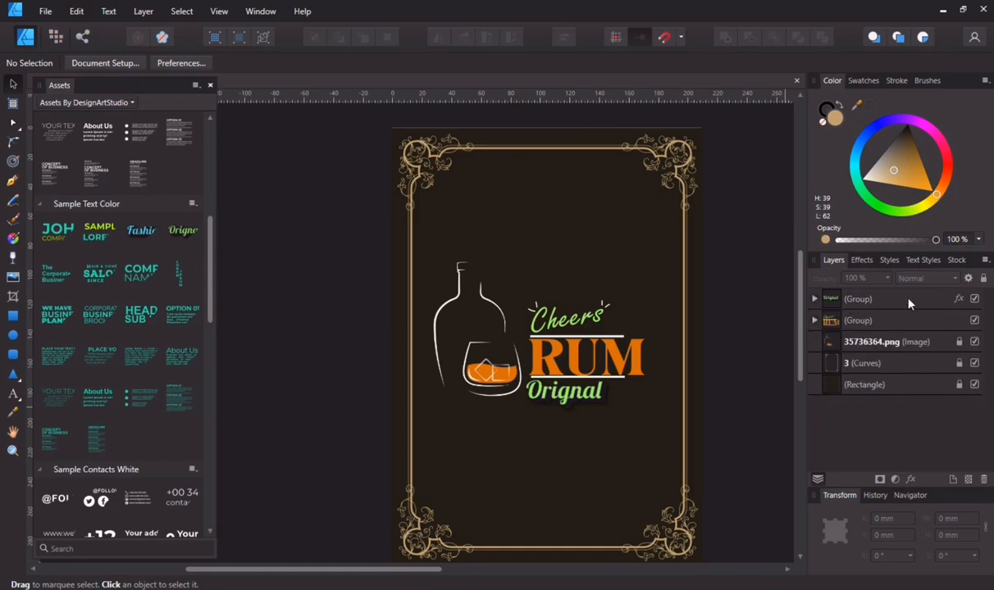
- Move the RUM and Orignal lettering groups together up and away from the bottle, to about X 106.9 mm, Y 100.6 mm
left_click(853, 298)
left_click(900, 321, "shift")
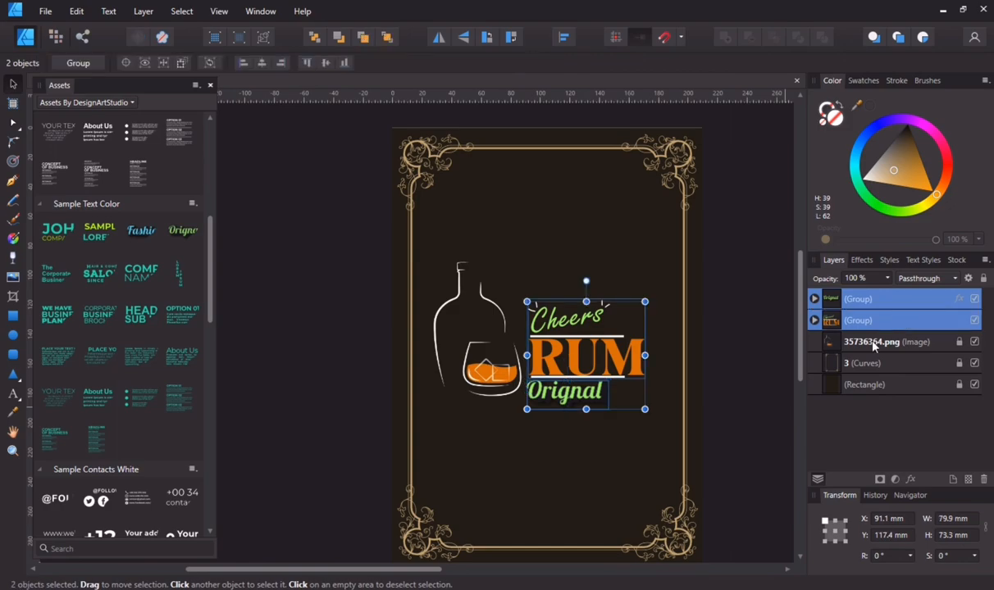
left_click_drag(606, 365, 632, 339)
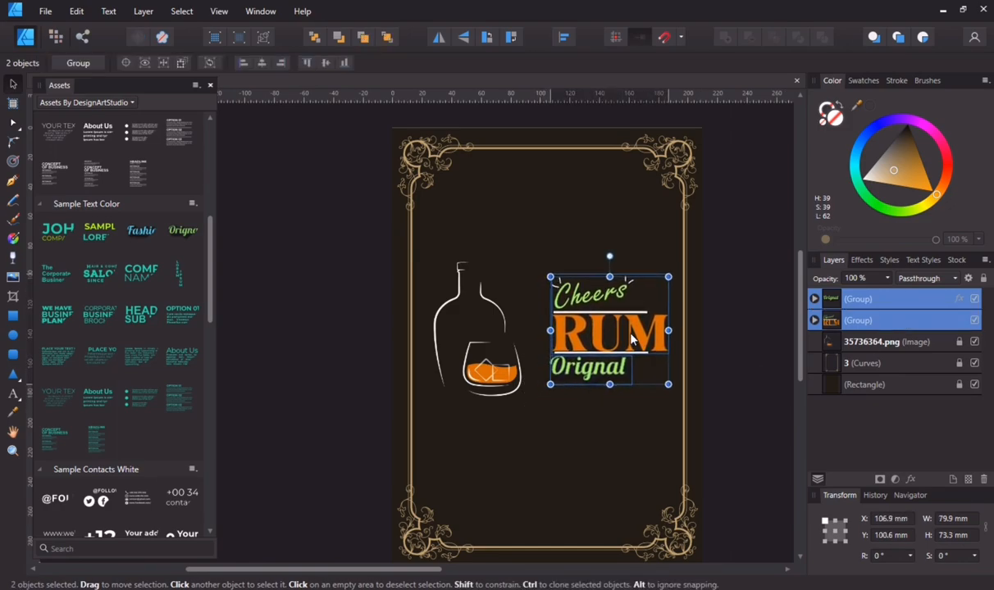
- Unlock the bottle-and-glass image, enlarge it to about 151.5 by 156.8 mm, and move it up close beside the lettering
left_click(506, 361)
left_click(904, 341)
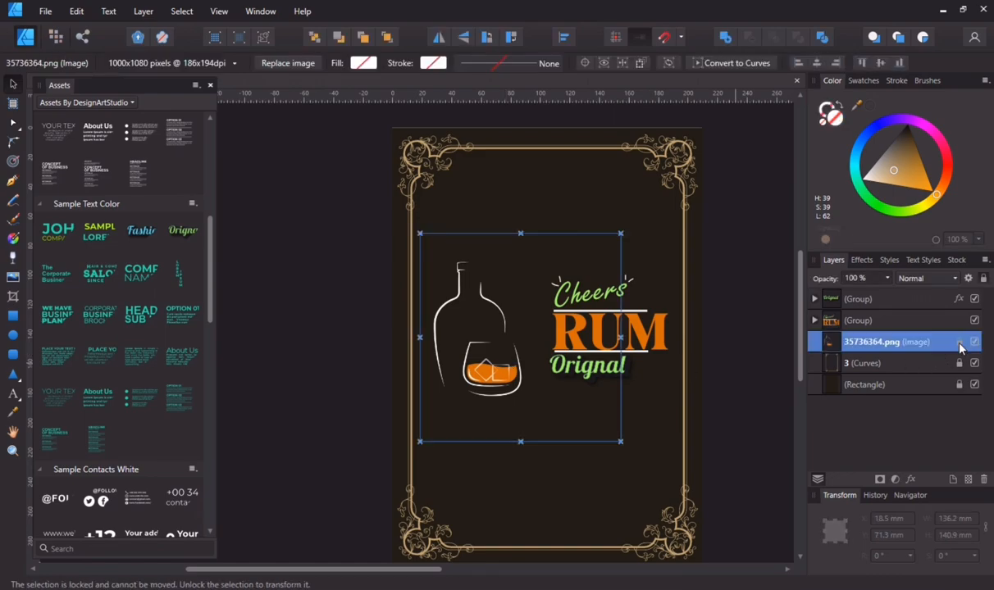
left_click_drag(625, 443, 643, 465)
left_click_drag(522, 401, 531, 366)
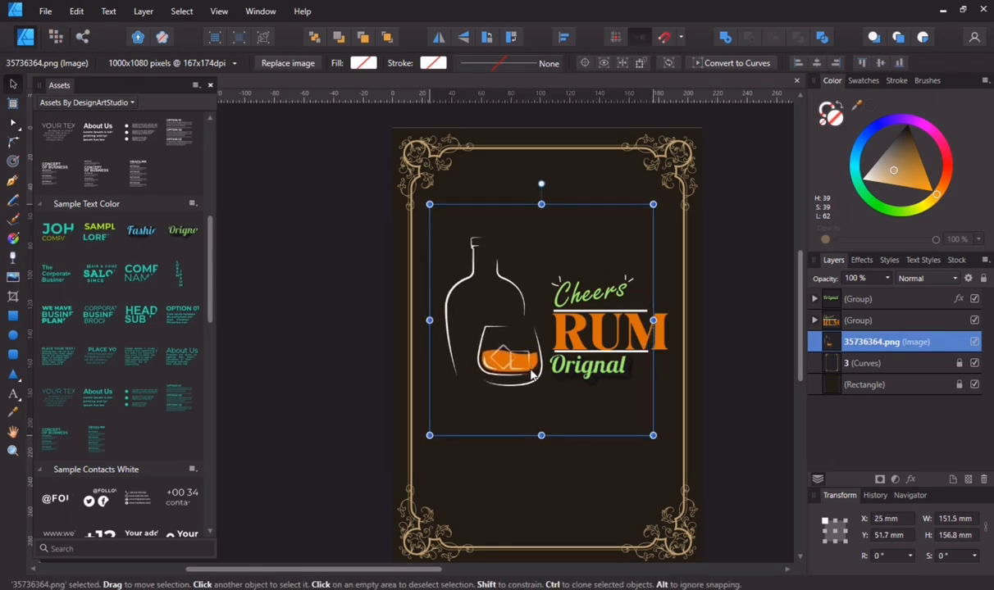
left_click(662, 345)
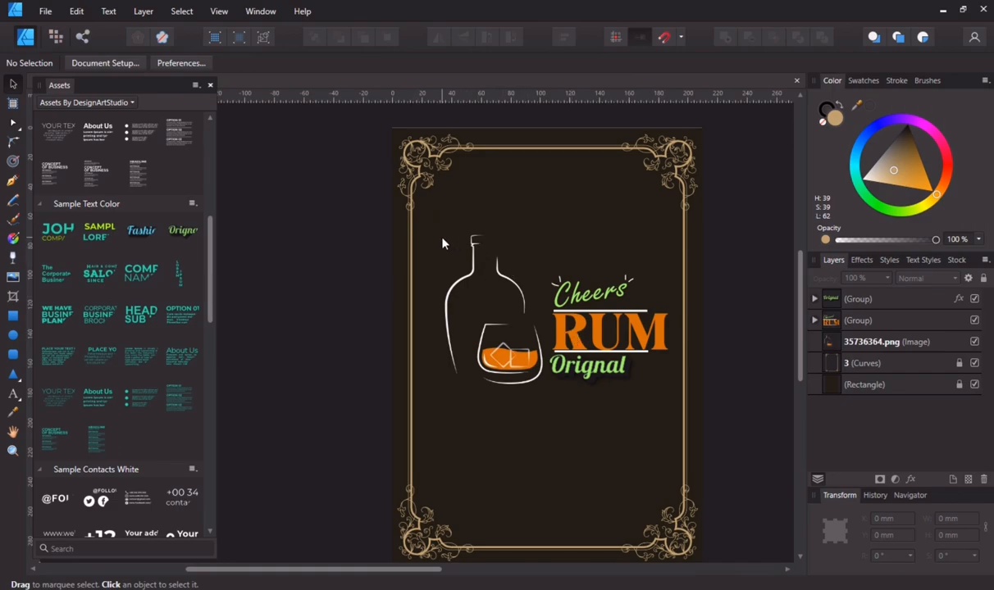
- Move the bottle image and both lettering groups together down to about X 23.2 mm, Y 62 mm inside the border, and deselect them
left_click_drag(442, 244, 510, 275)
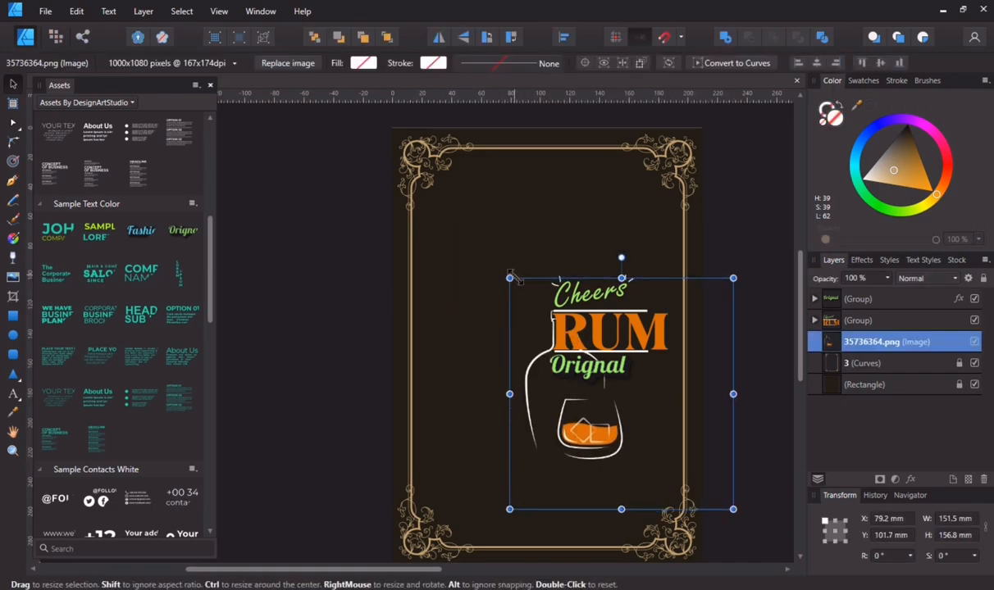
key("ctrl+z")
left_click(857, 320, "shift")
left_click(857, 299, "shift")
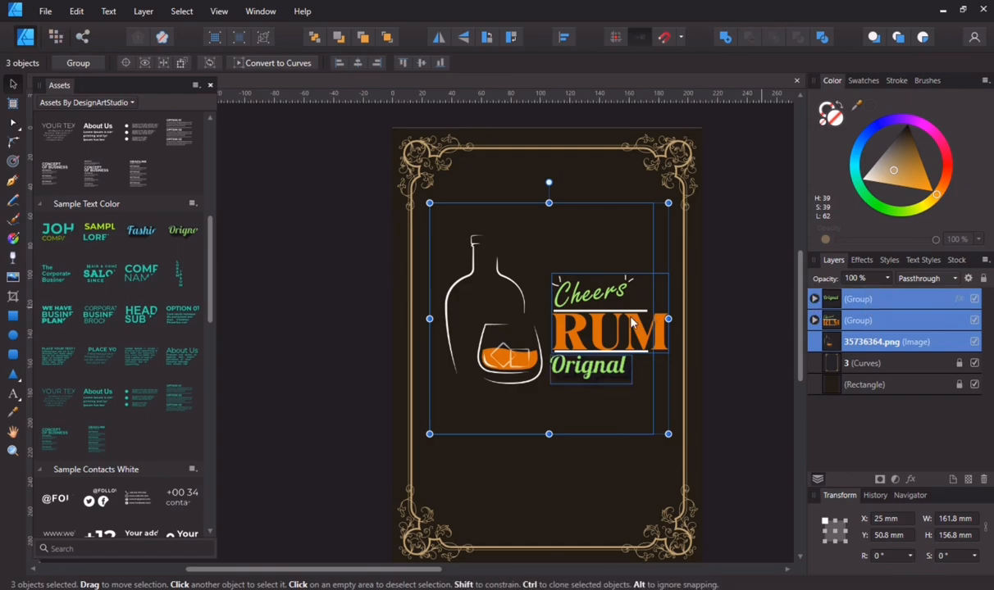
left_click_drag(616, 415, 612, 434)
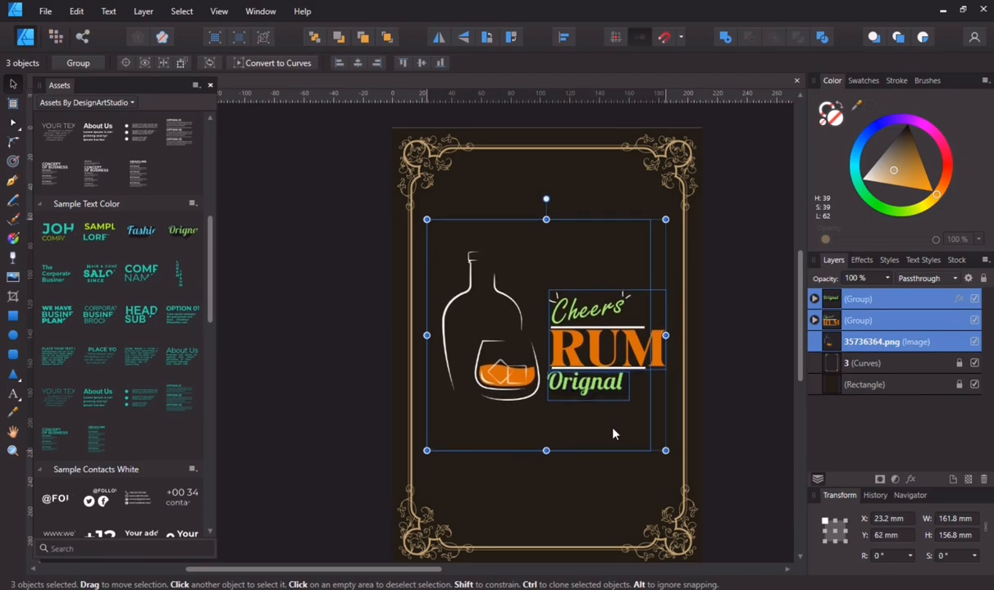
left_click(592, 279)
left_click(734, 293)
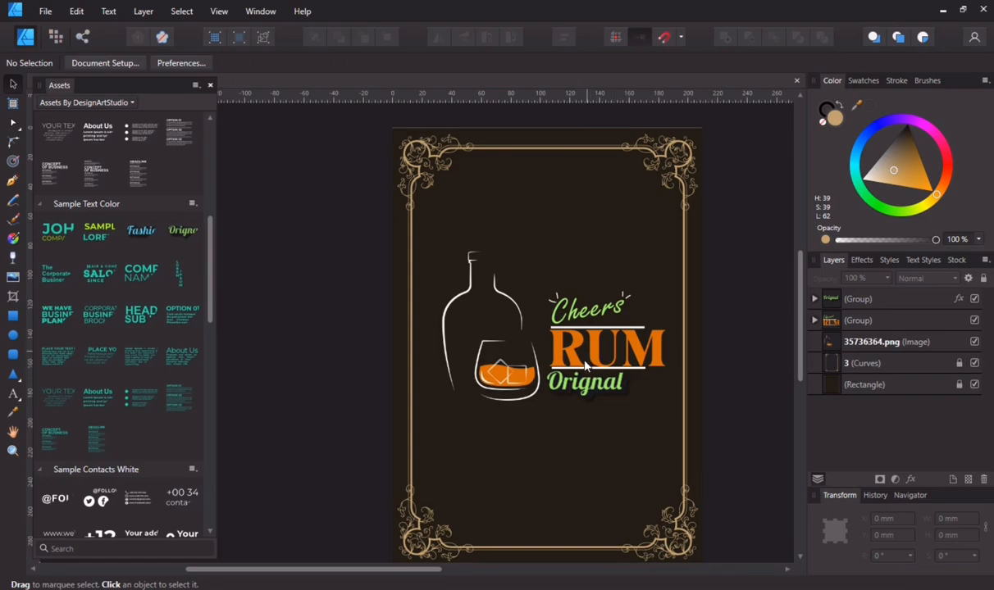
scroll(584, 373, "down", 1)
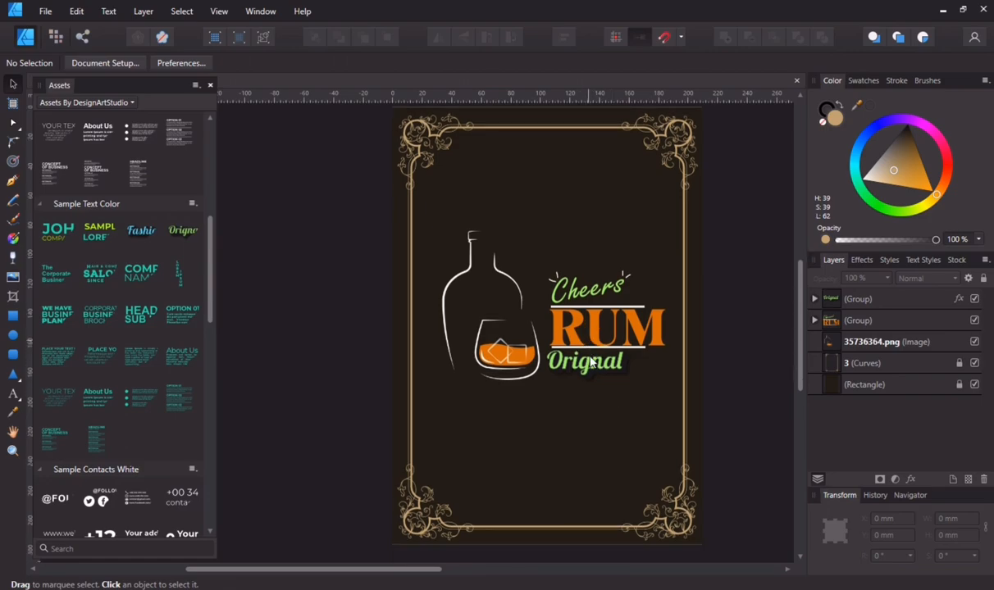